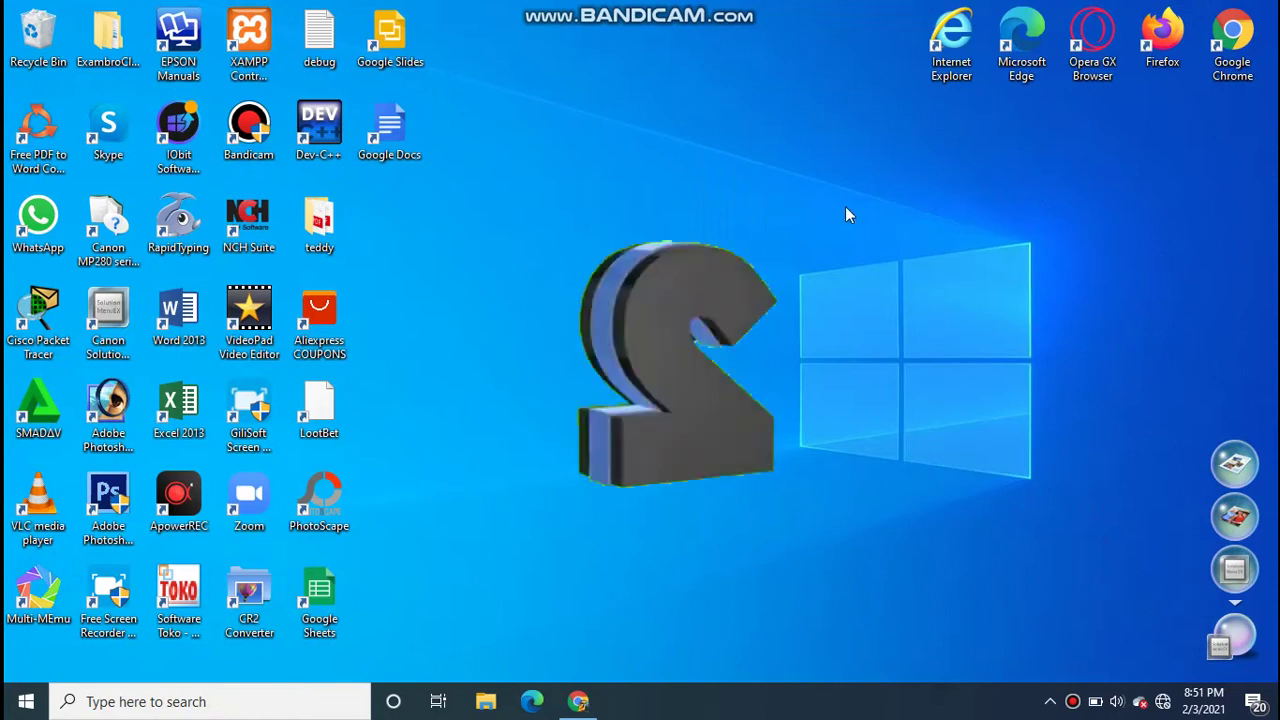
# - Confirm Network 4 has no internet in the network flyout, then bring up Google Chrome
pyautogui.moveTo(1165, 707)
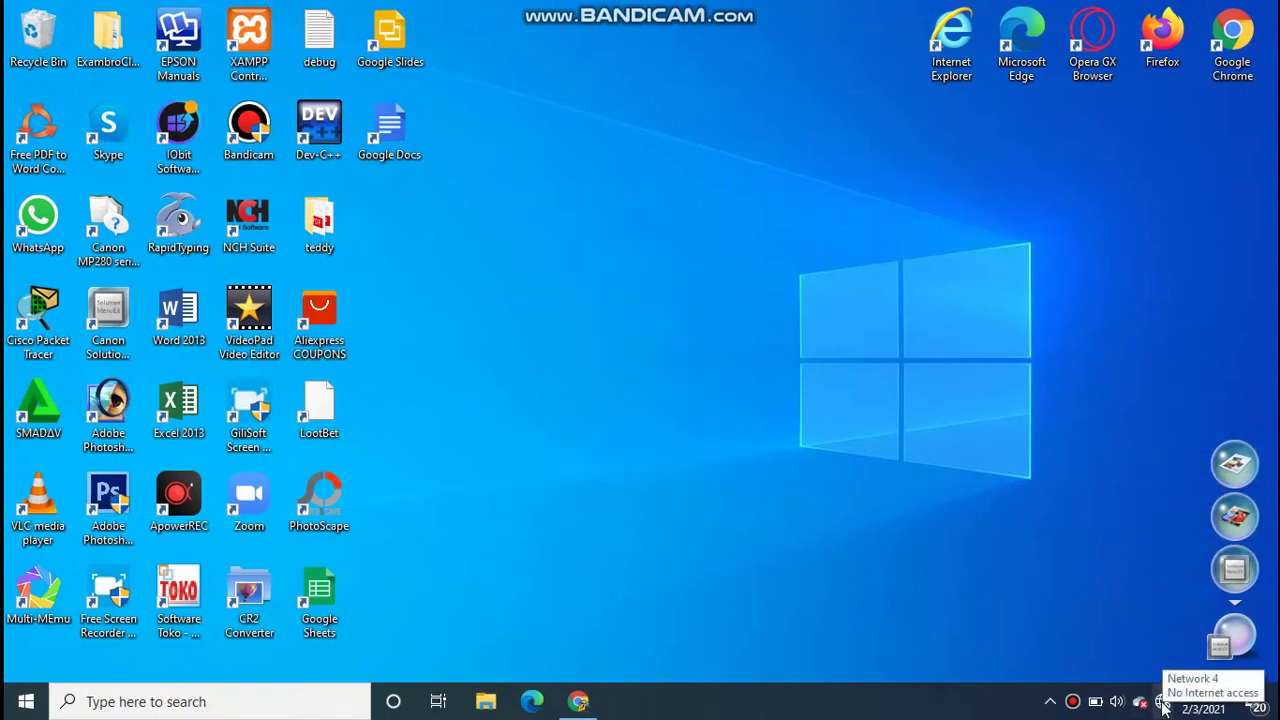
pyautogui.click(1163, 702)
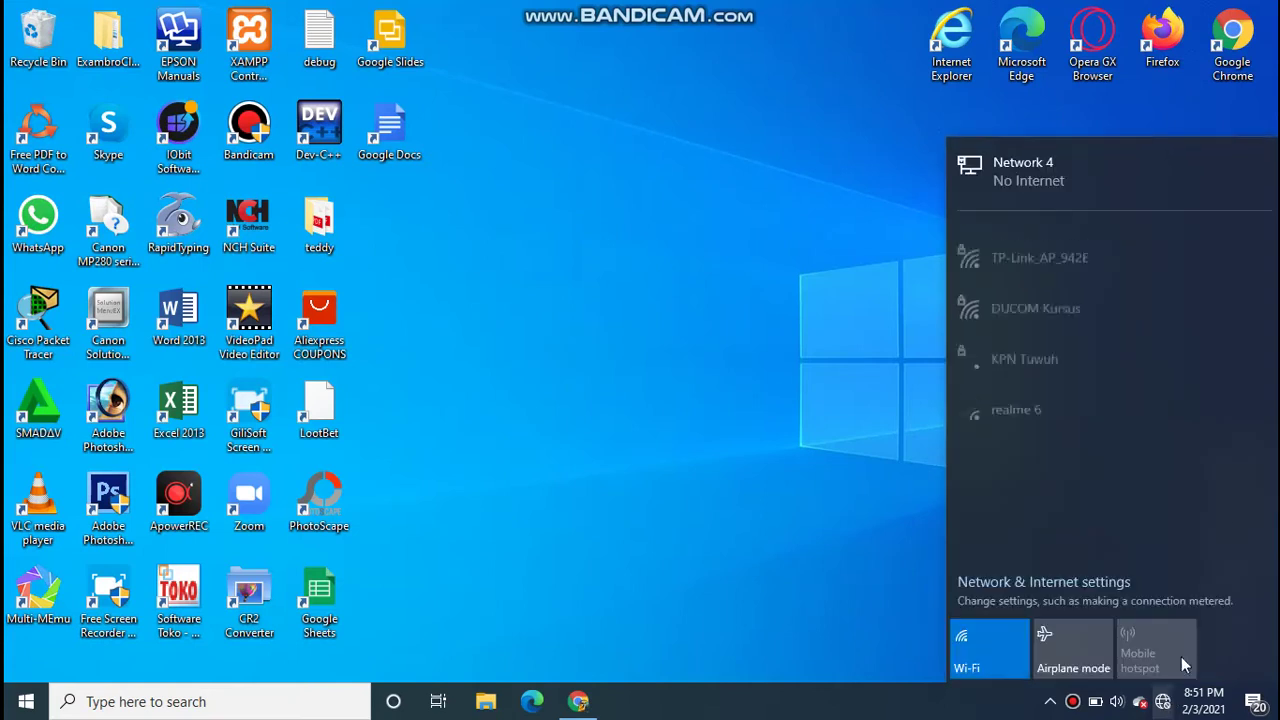
pyautogui.click(1000, 178)
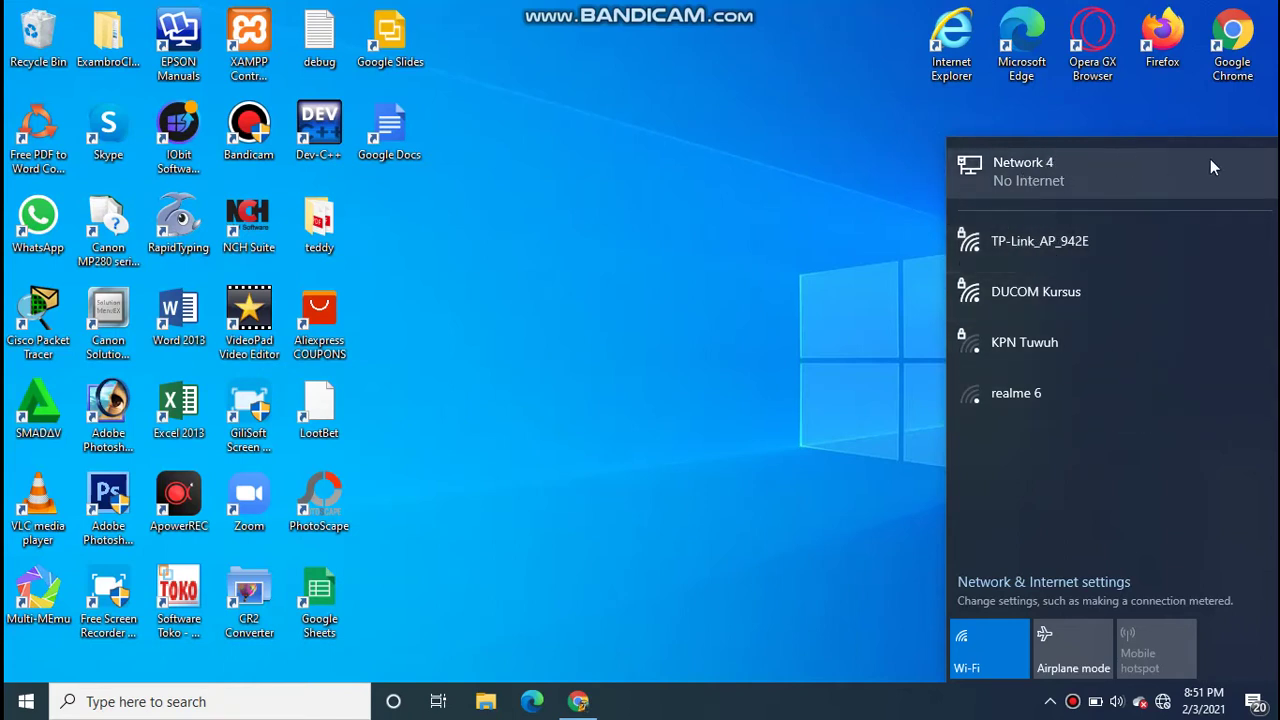
pyautogui.click(755, 340)
pyautogui.click(583, 702)
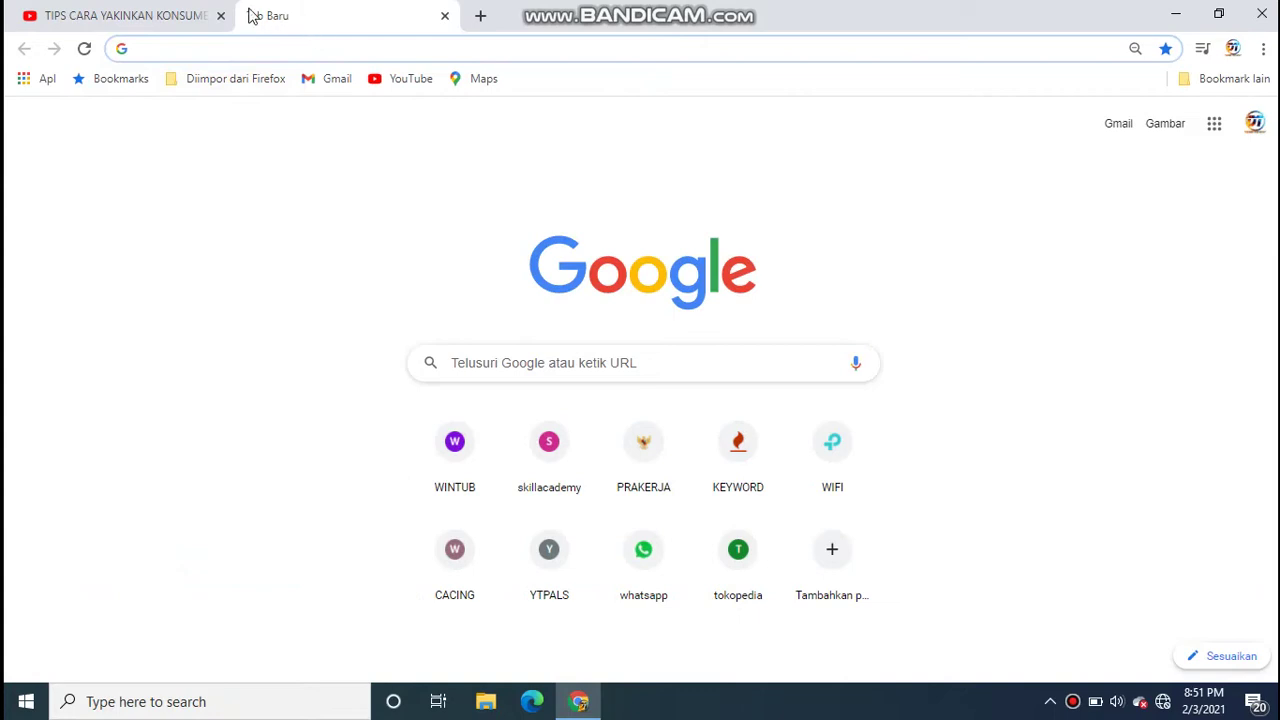
# - Verify youtube.com fails with a DNS error, then switch to a blank new tab
pyautogui.click(407, 80)
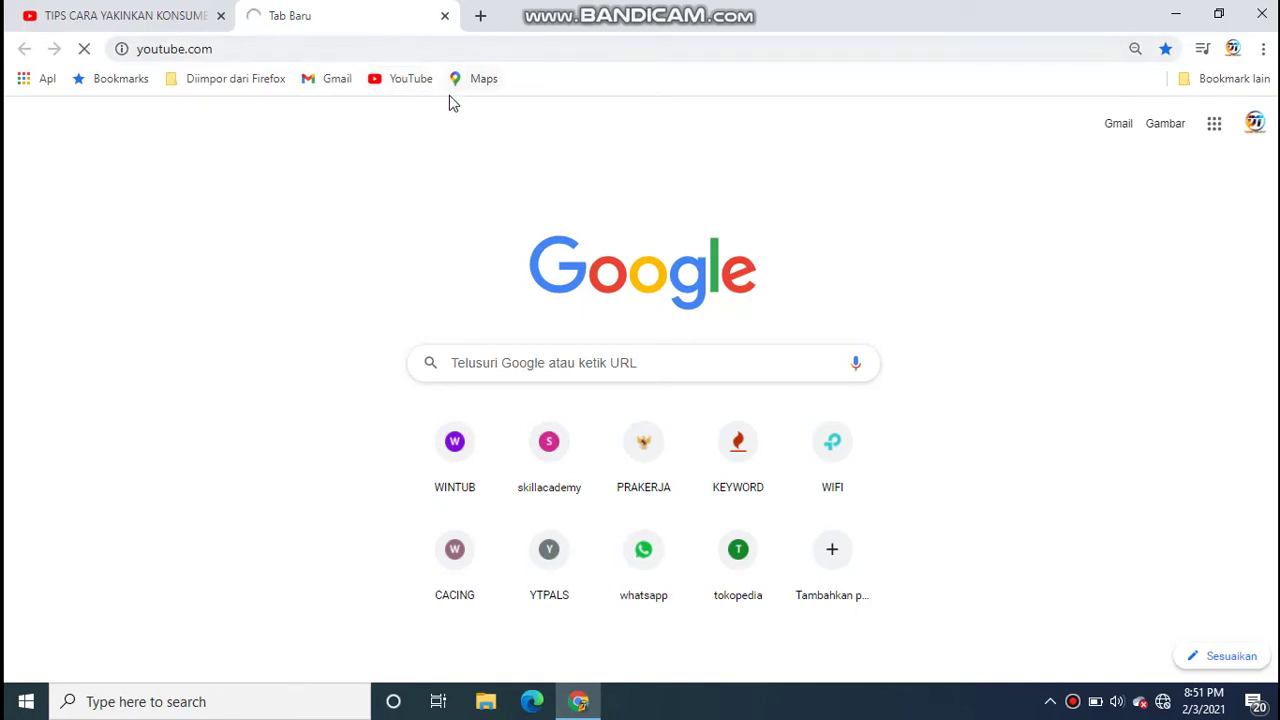
pyautogui.click(482, 20)
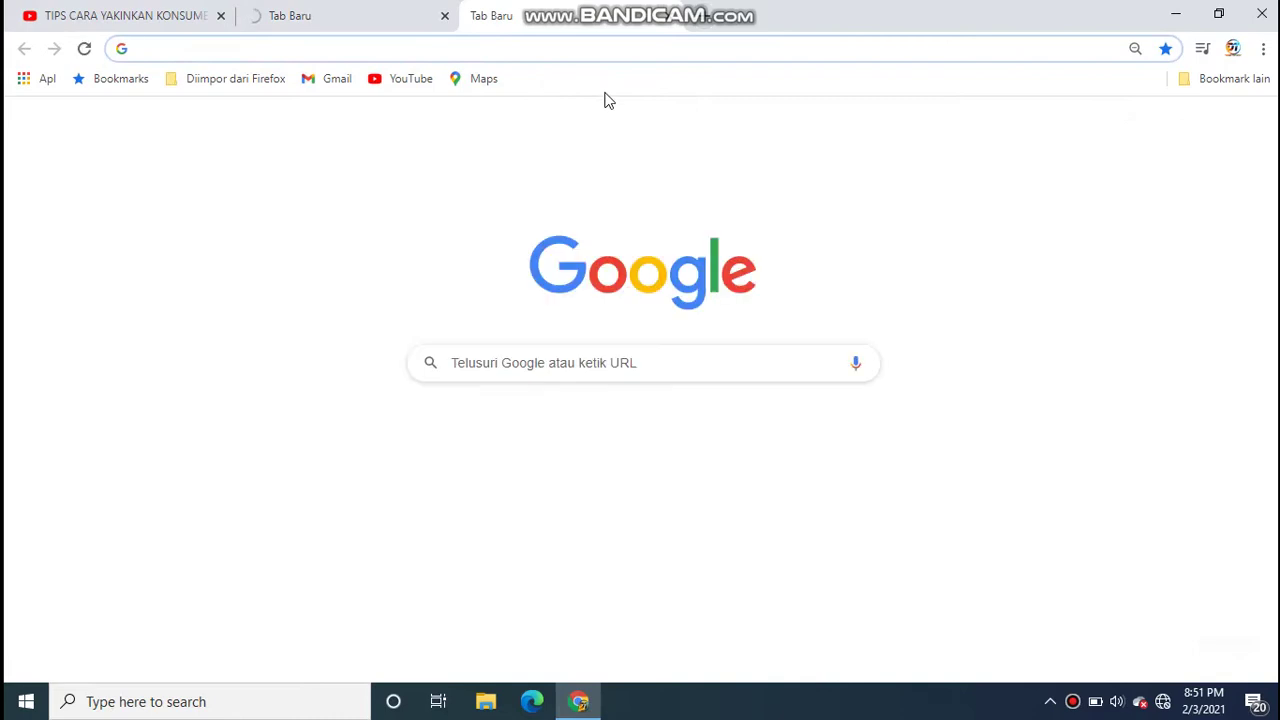
pyautogui.write('google.co')
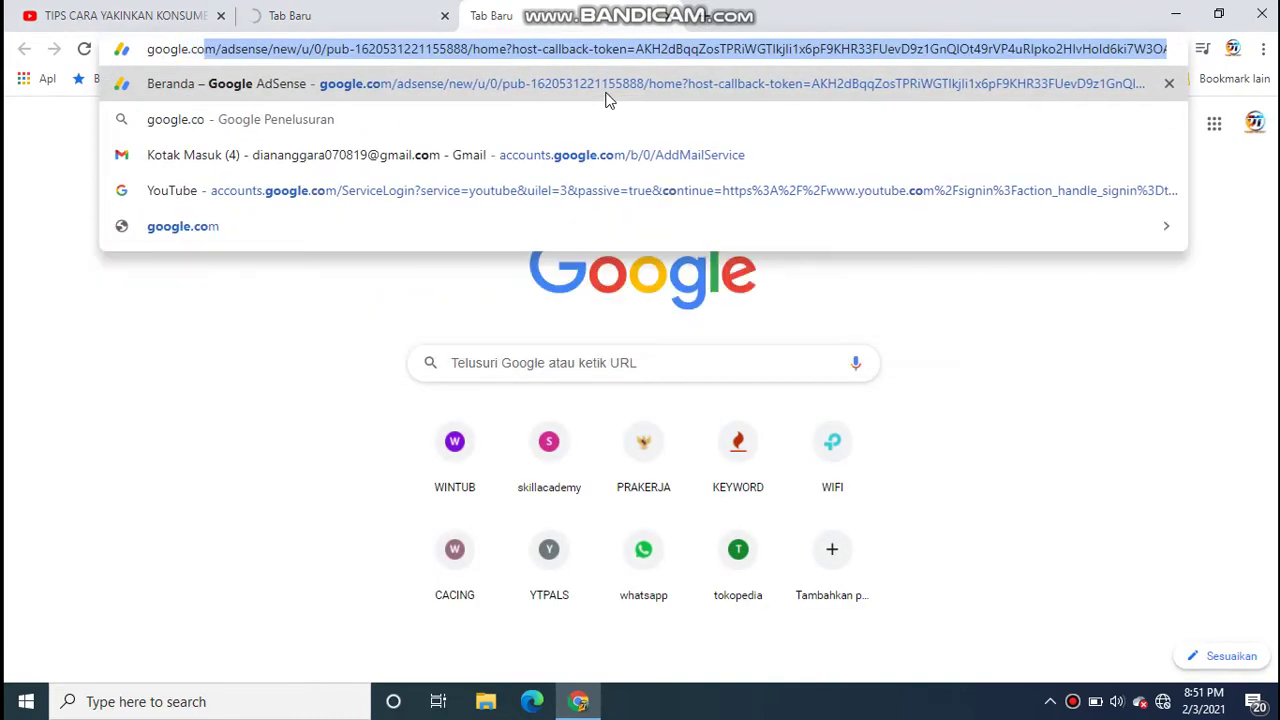
pyautogui.press('Return')
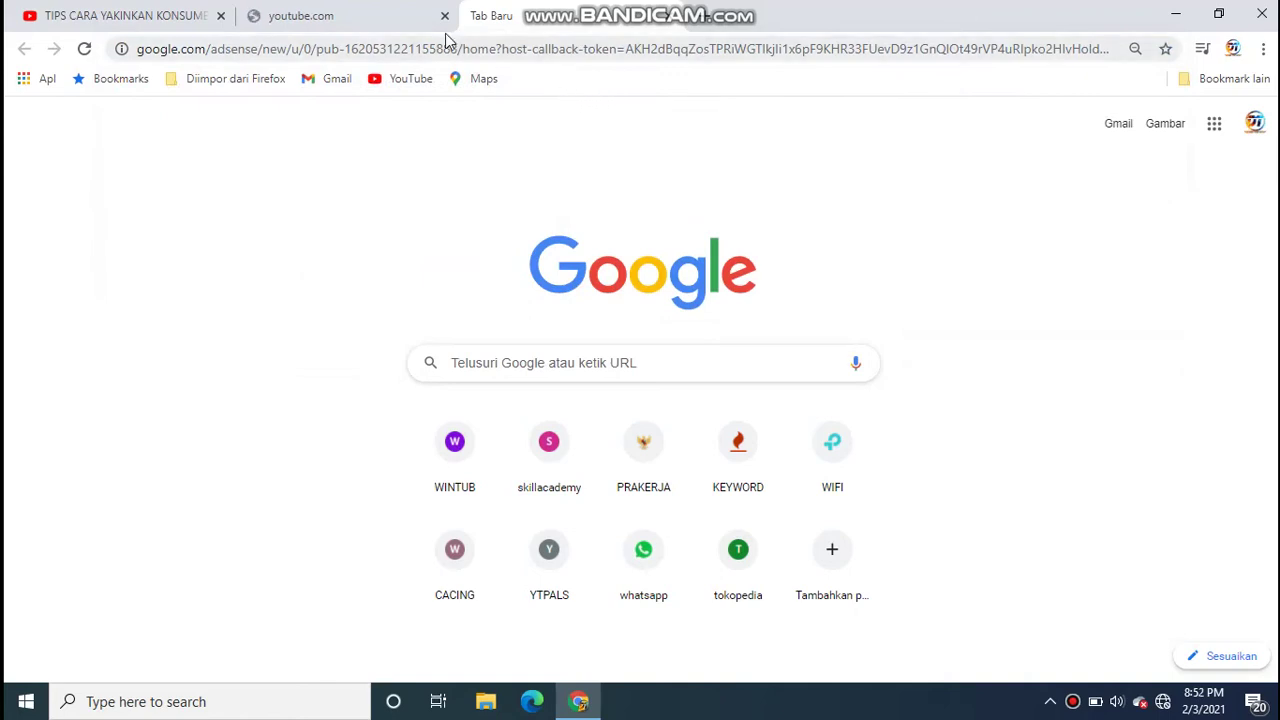
pyautogui.click(380, 15)
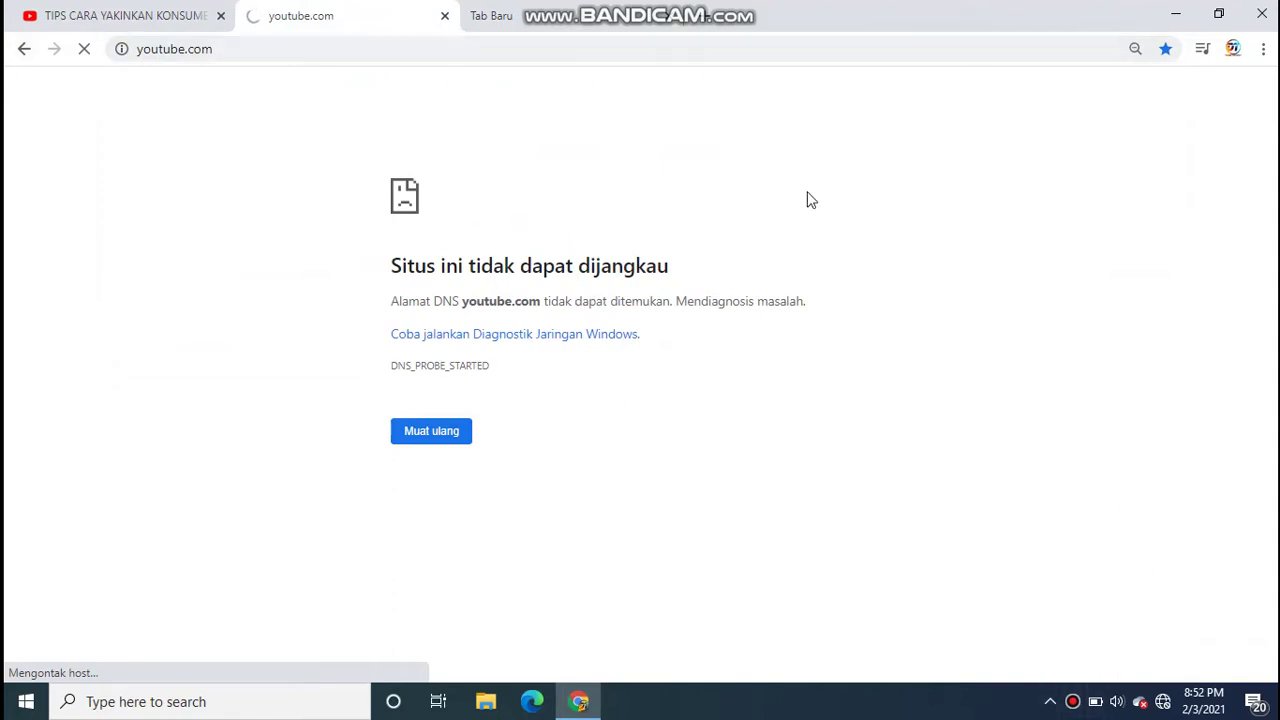
pyautogui.click(700, 24)
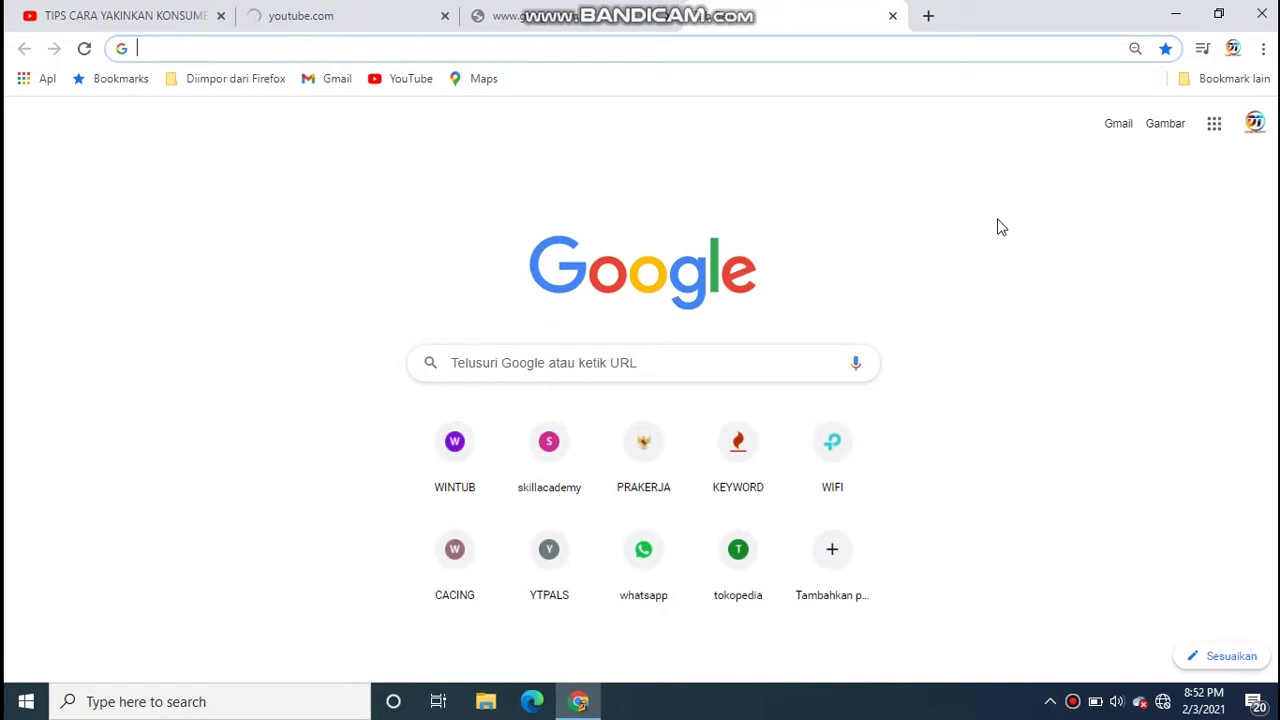
# - Go to tplinkap.net and log in with the admin username and password
pyautogui.write('tp')
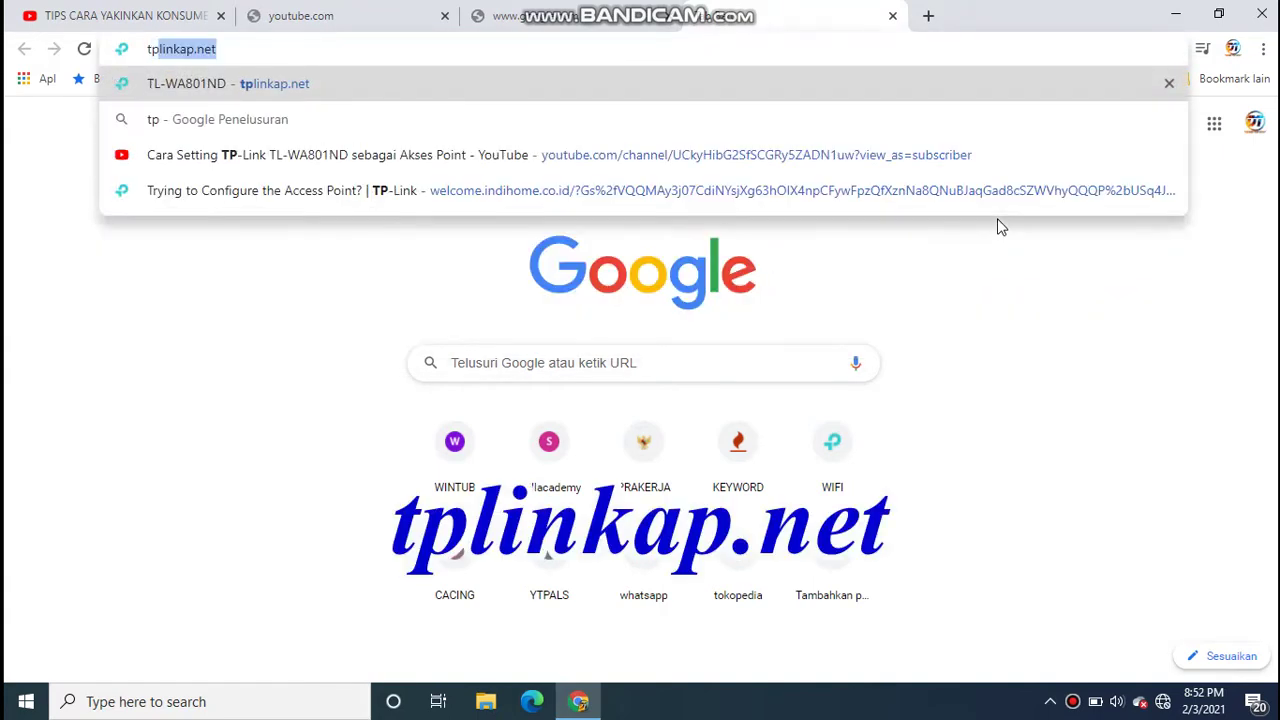
pyautogui.write('linka')
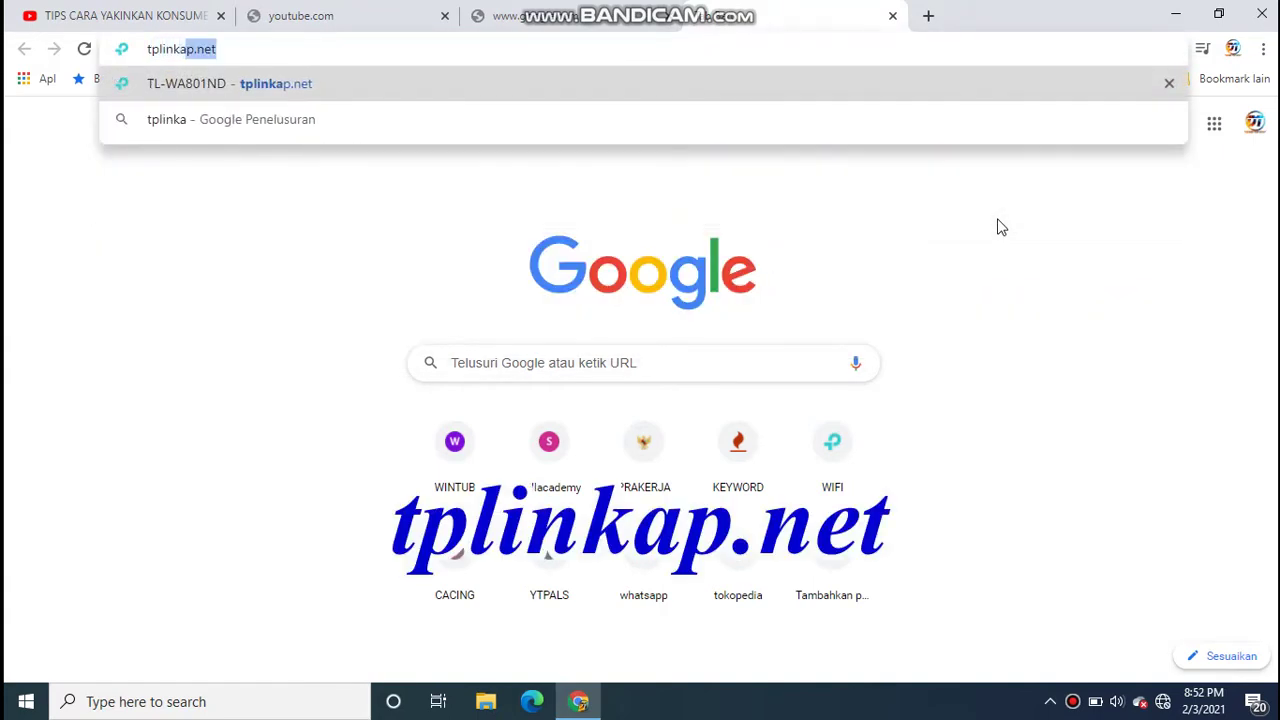
pyautogui.write('p.net')
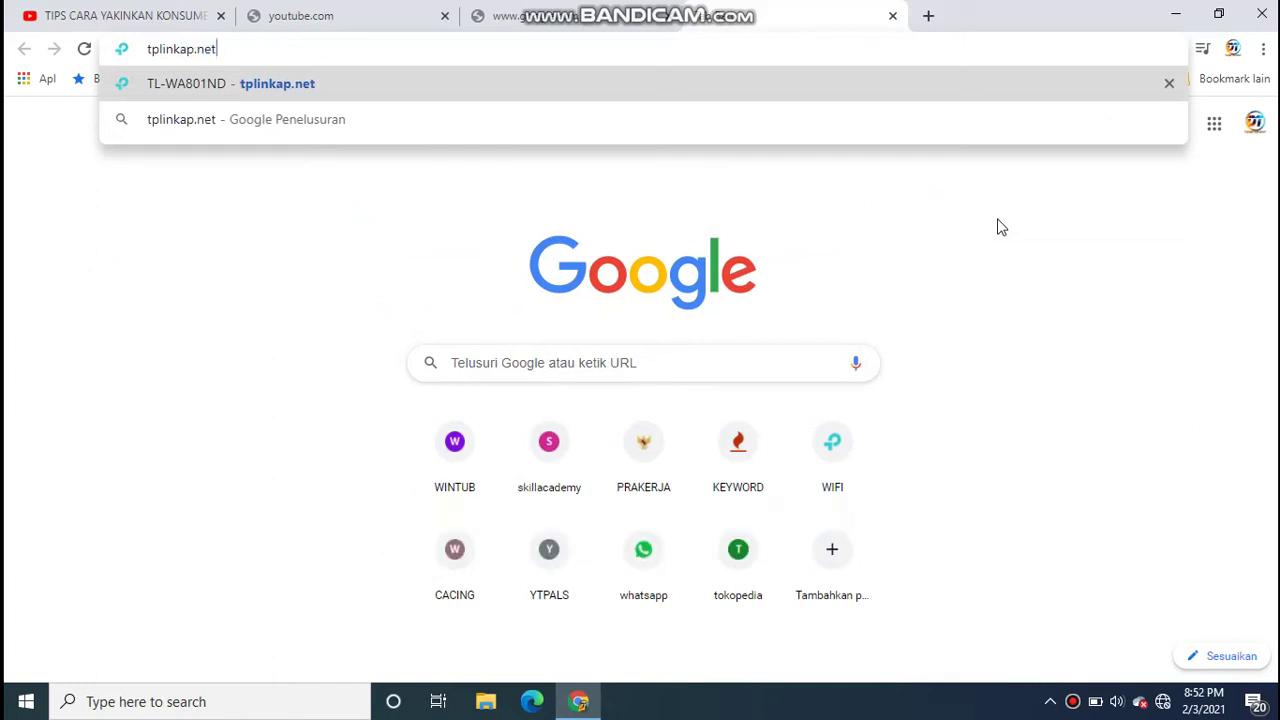
pyautogui.press('Return')
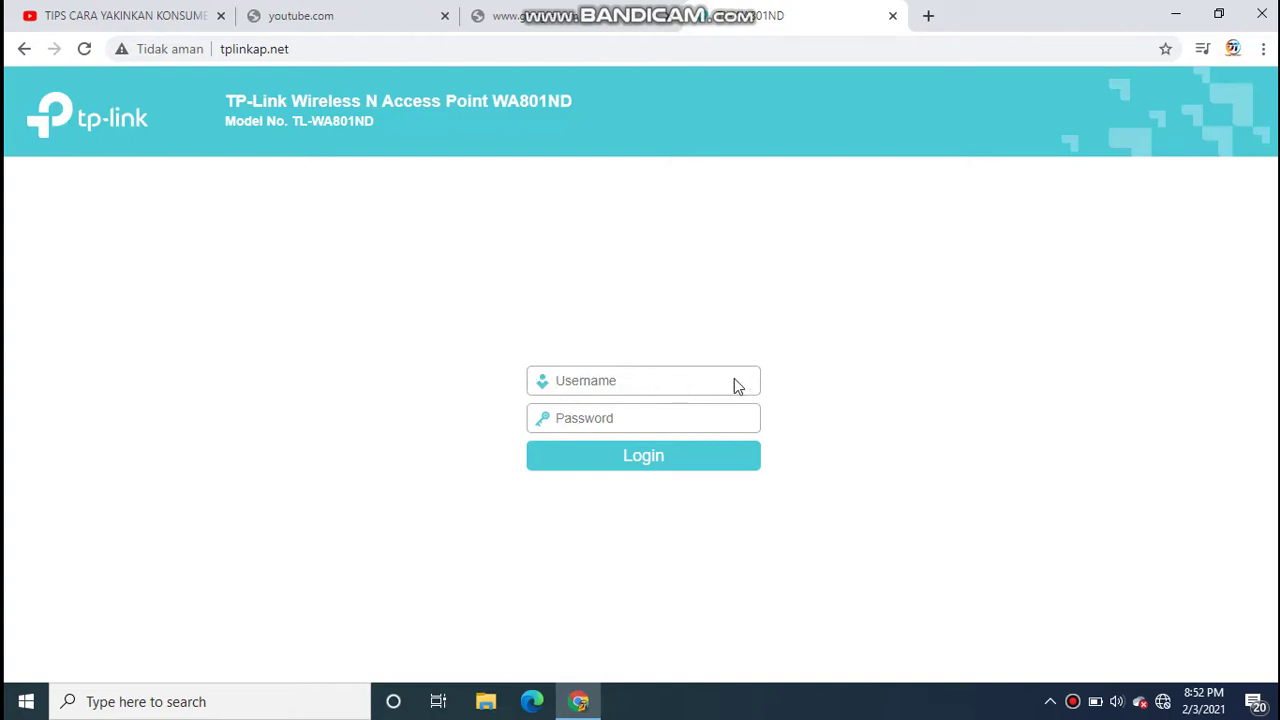
pyautogui.write('admin')
pyautogui.click(630, 427)
pyautogui.write('a')
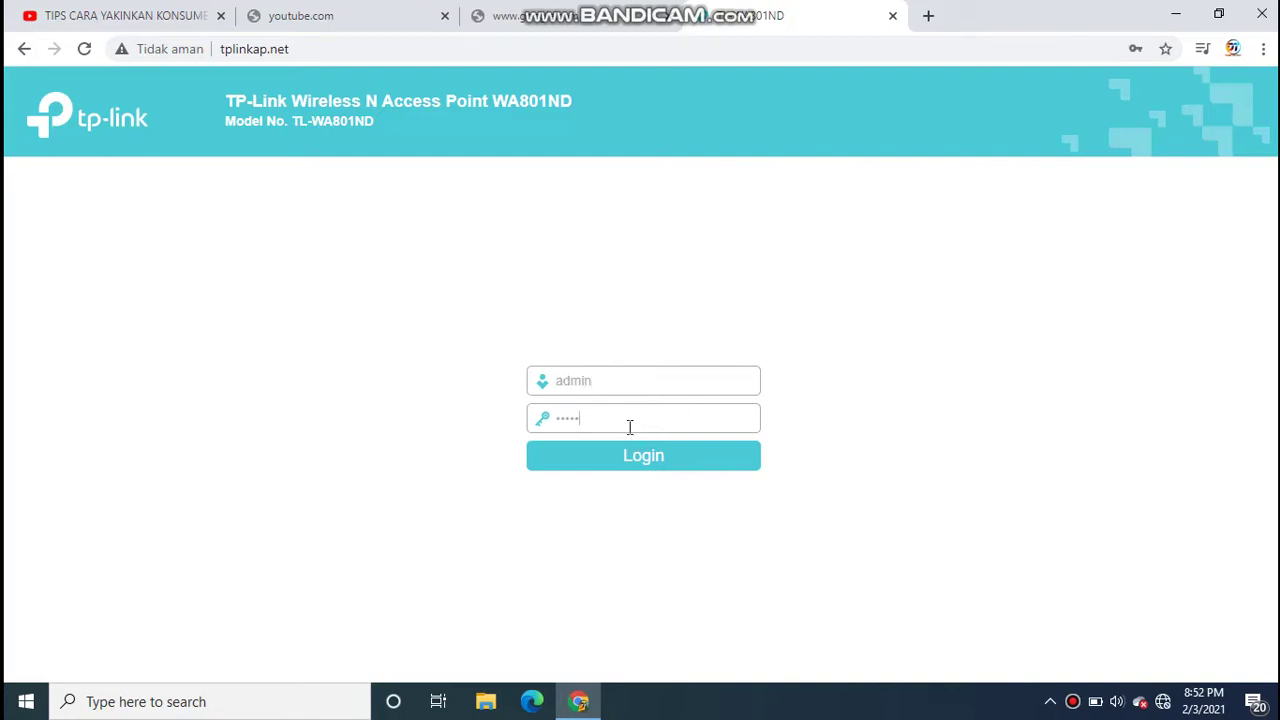
pyautogui.click(641, 455)
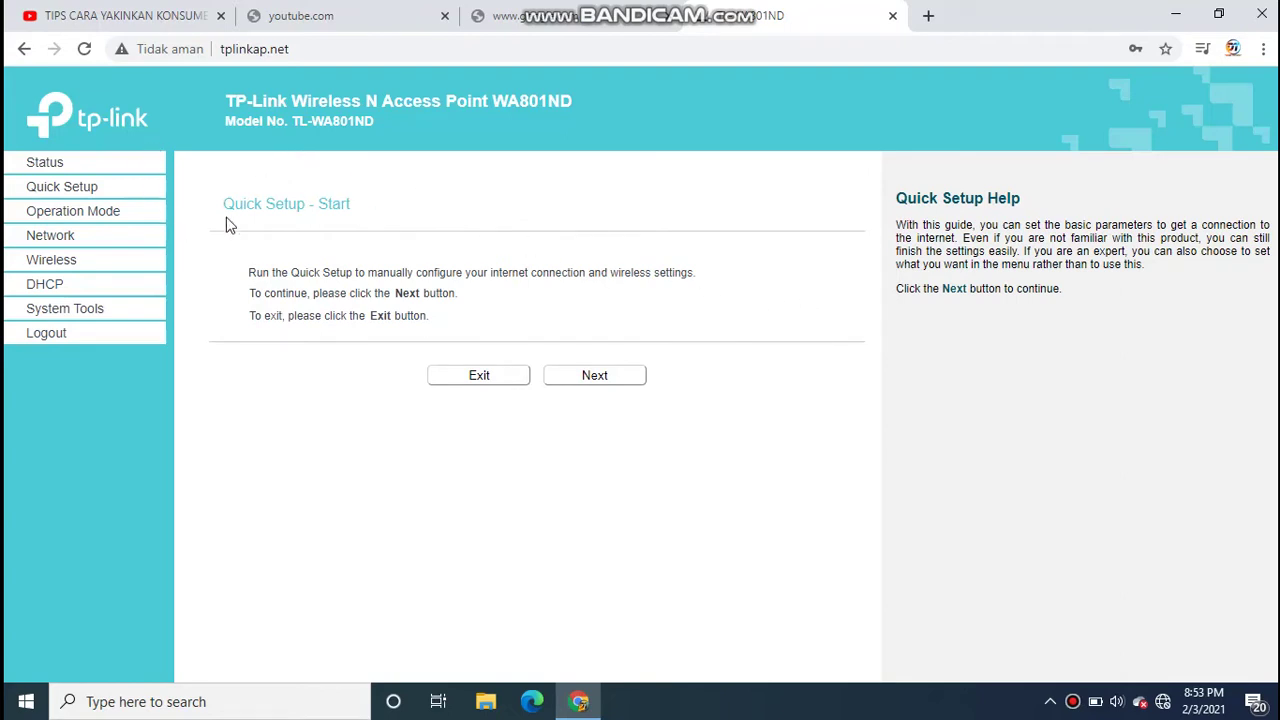
# - Start Quick Setup and skip the login password change
pyautogui.click(592, 380)
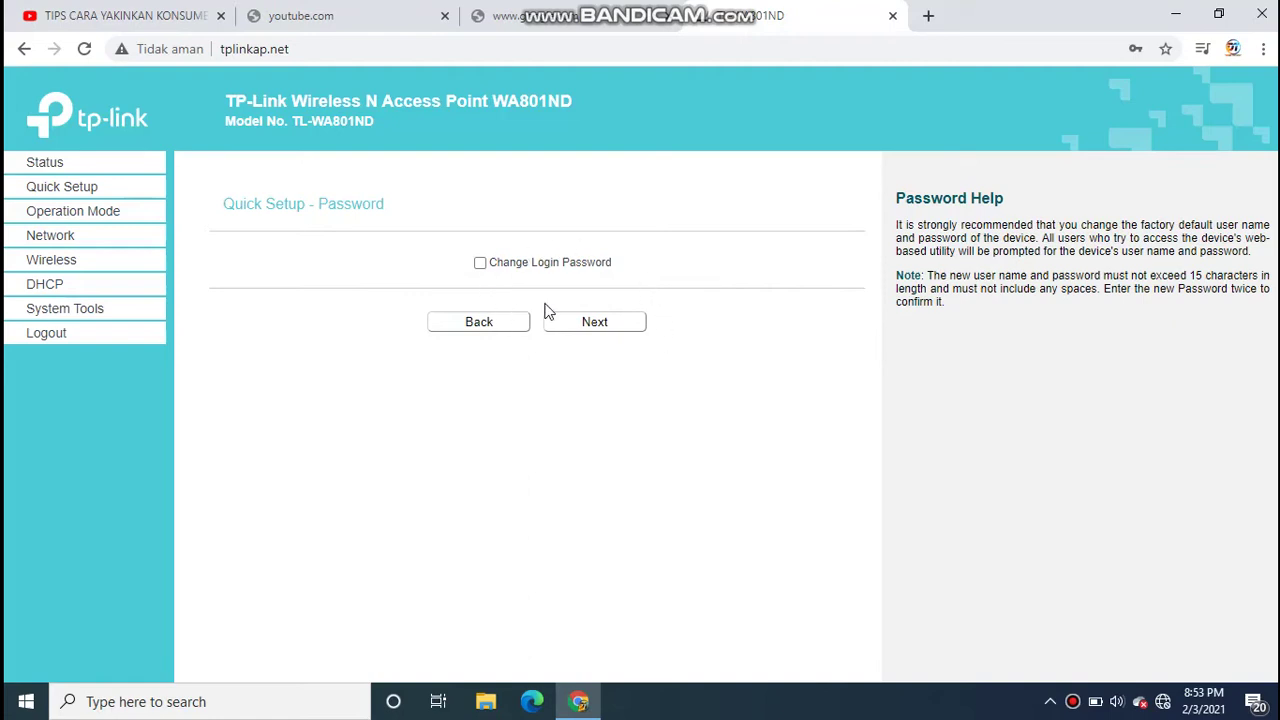
pyautogui.click(618, 334)
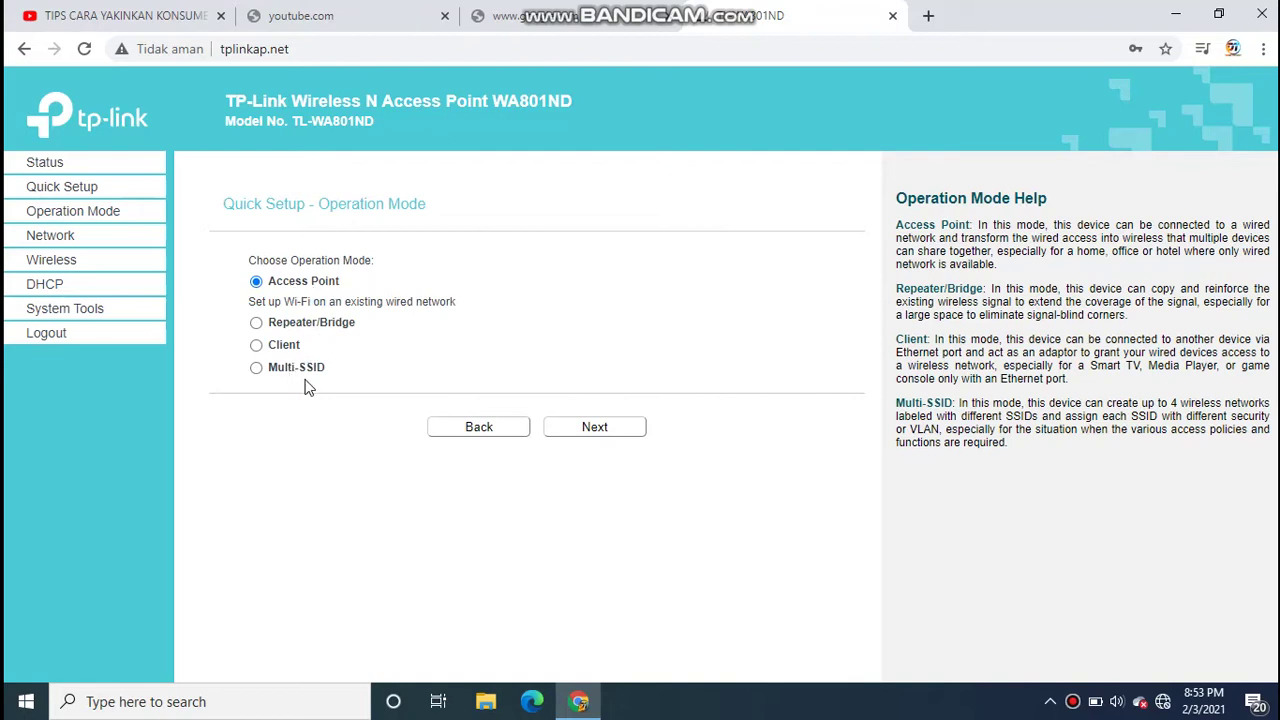
# - Choose Repeater/Bridge operation mode and scan for nearby access points
pyautogui.click(257, 324)
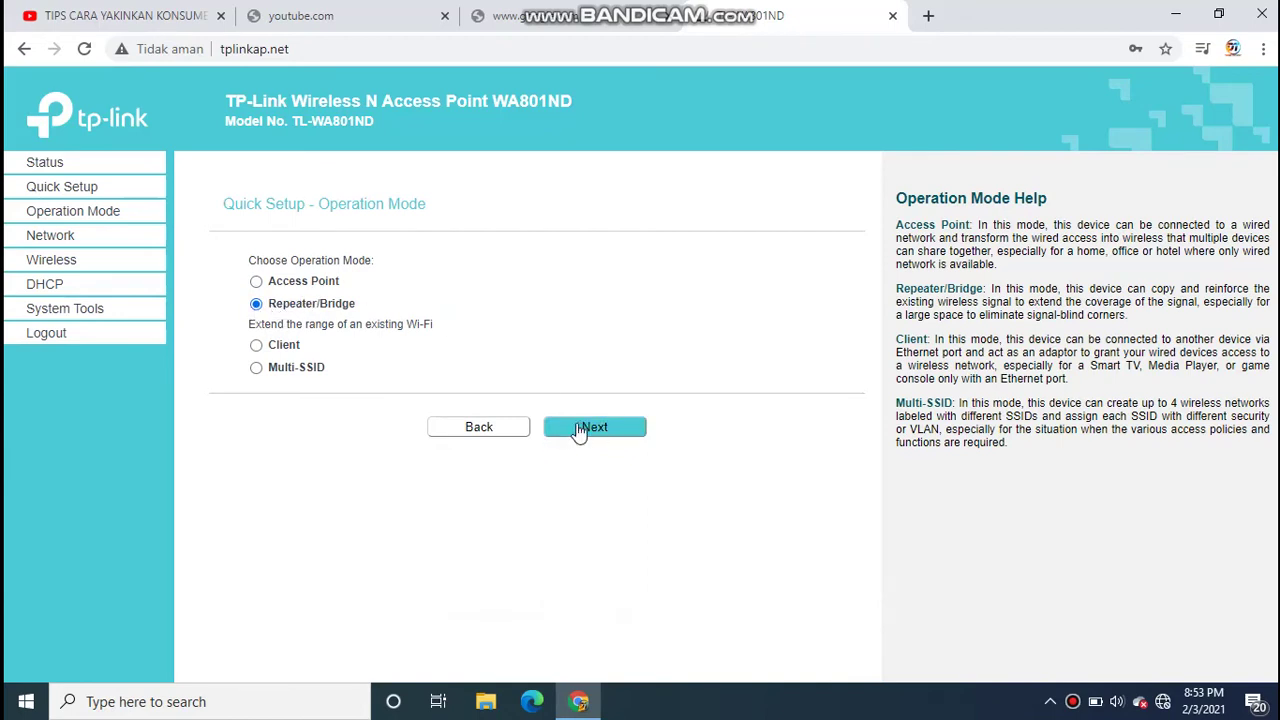
pyautogui.click(607, 430)
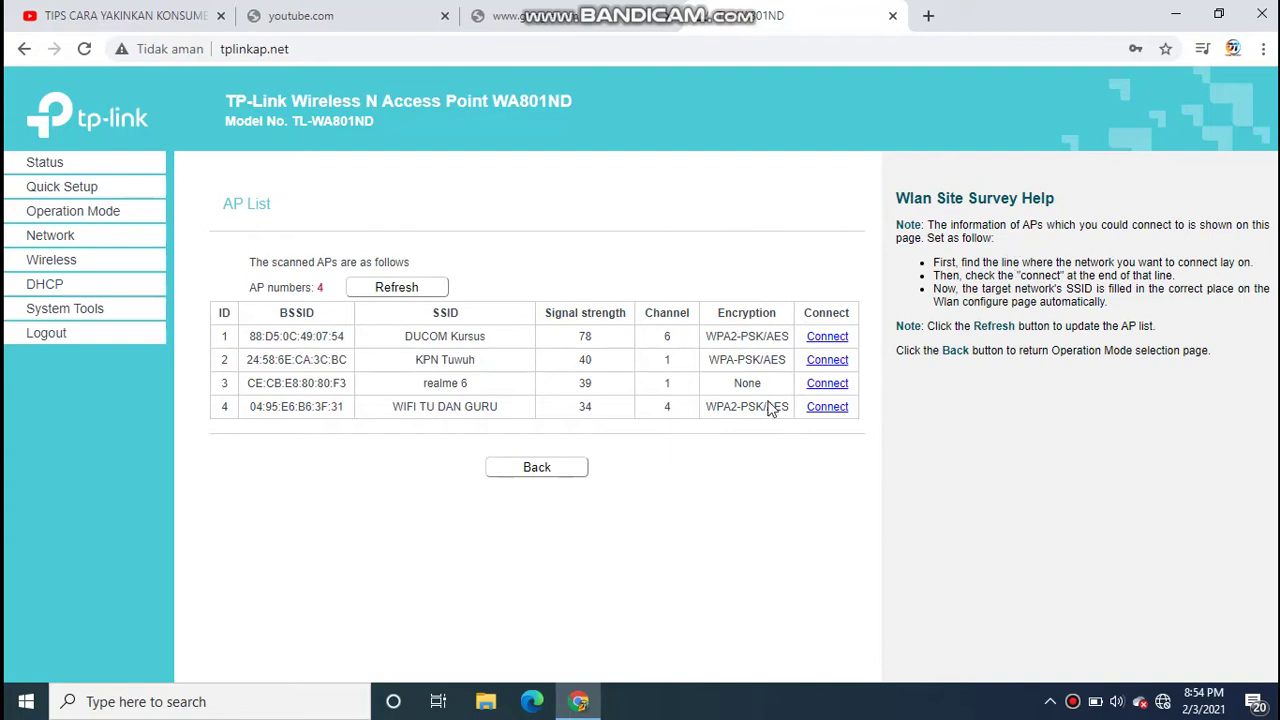
# - Pick KPN Tuwuh as the host network and fill in its saved Wi-Fi password
pyautogui.click(826, 360)
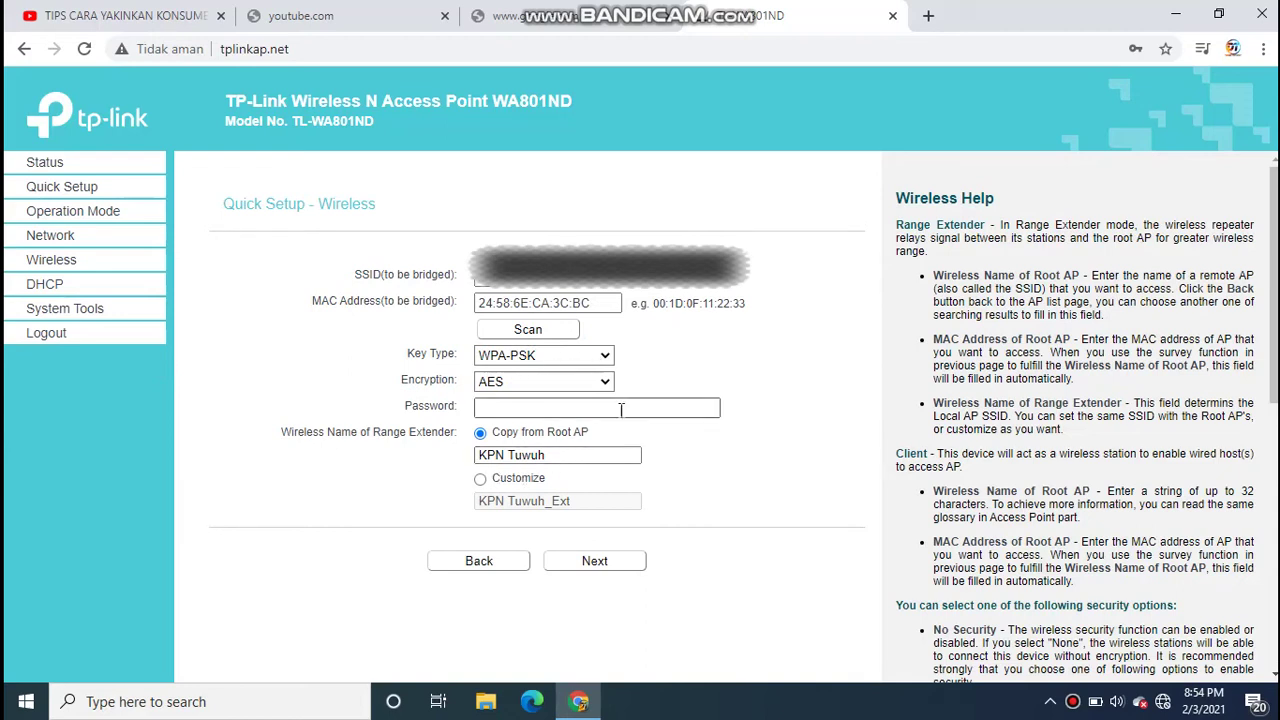
pyautogui.click(565, 408)
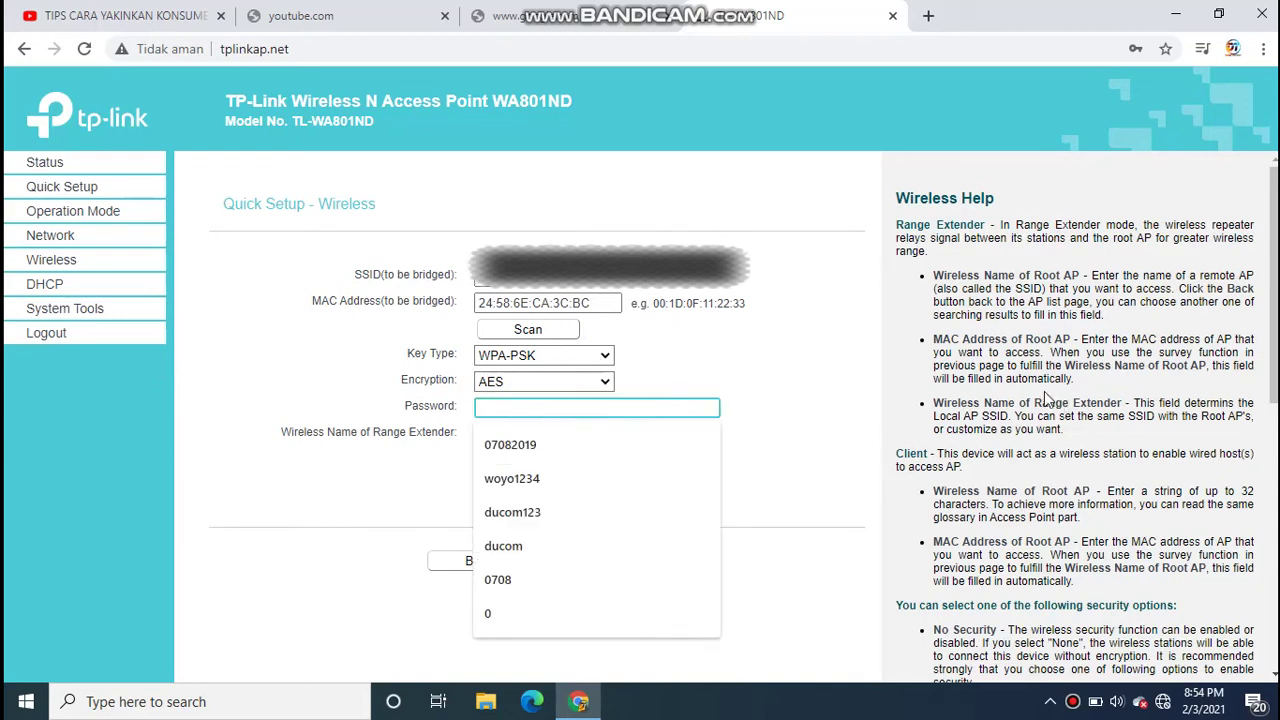
pyautogui.click(569, 482)
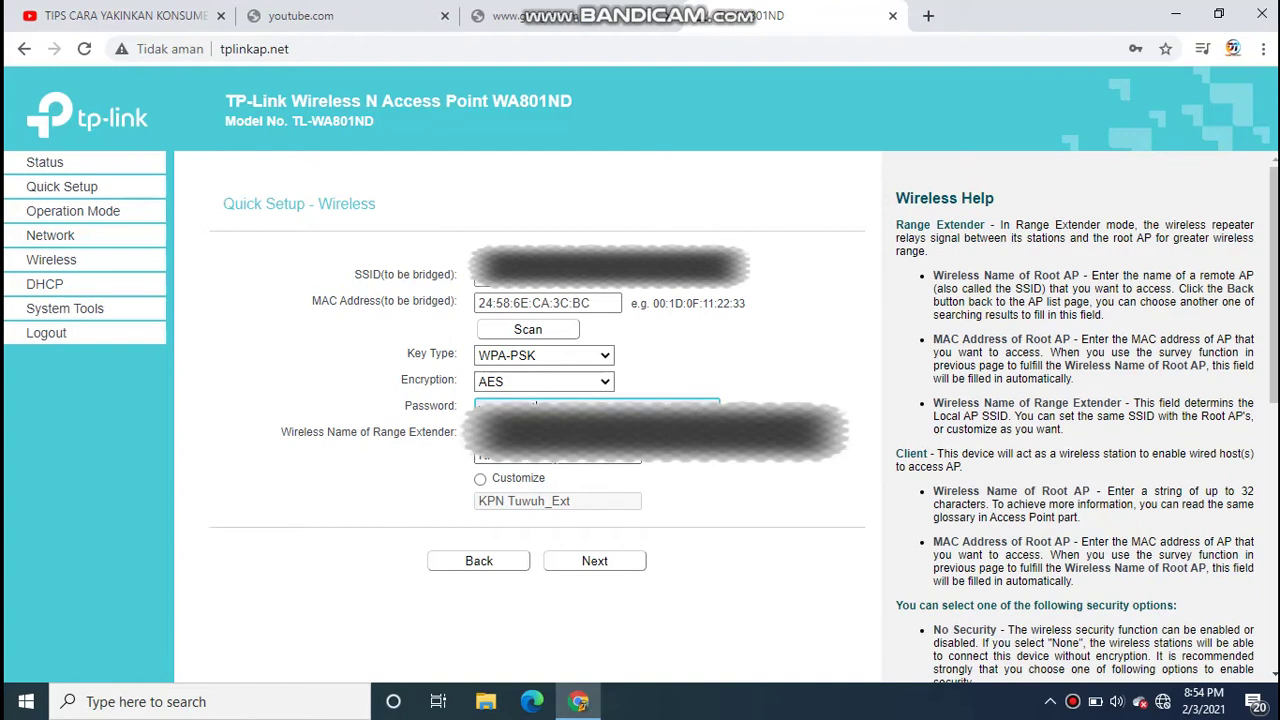
# - Replace the default extender name KPN Tuwuh_Ext with the custom name DUCOM TUTORIAL
pyautogui.click(480, 480)
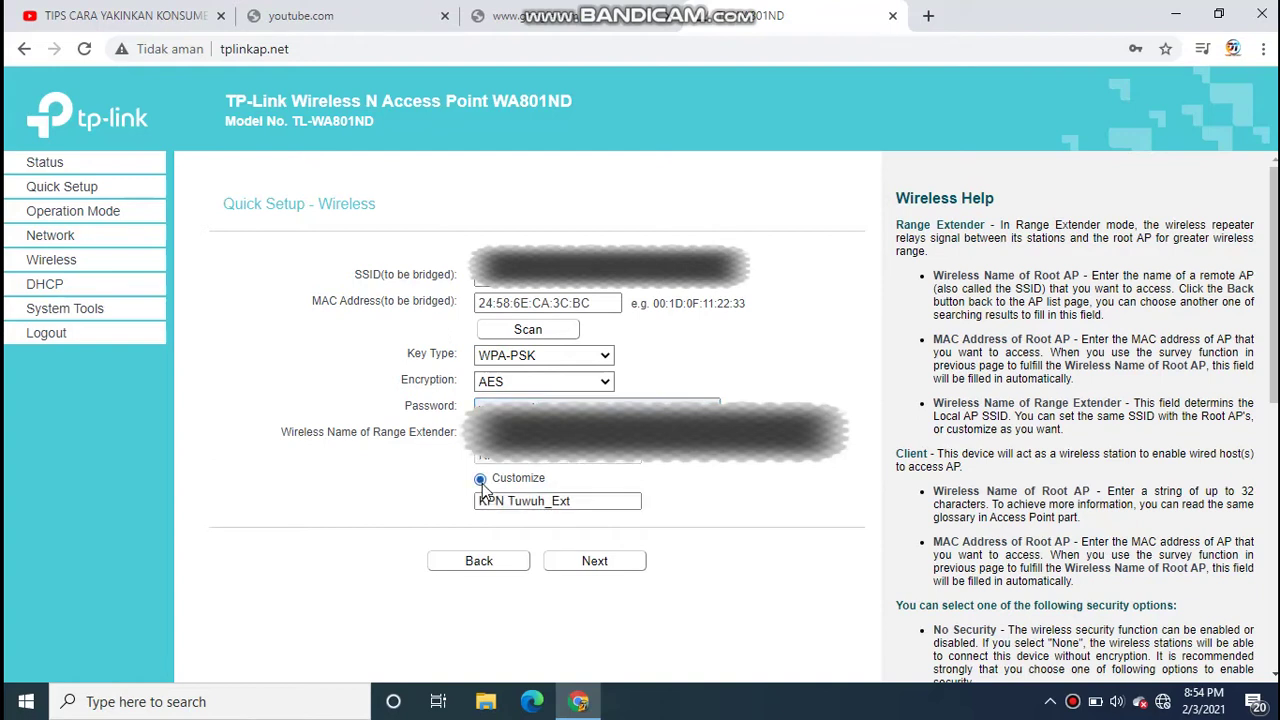
pyautogui.click(561, 496)
pyautogui.moveTo(636, 502); pyautogui.dragTo(398, 517)
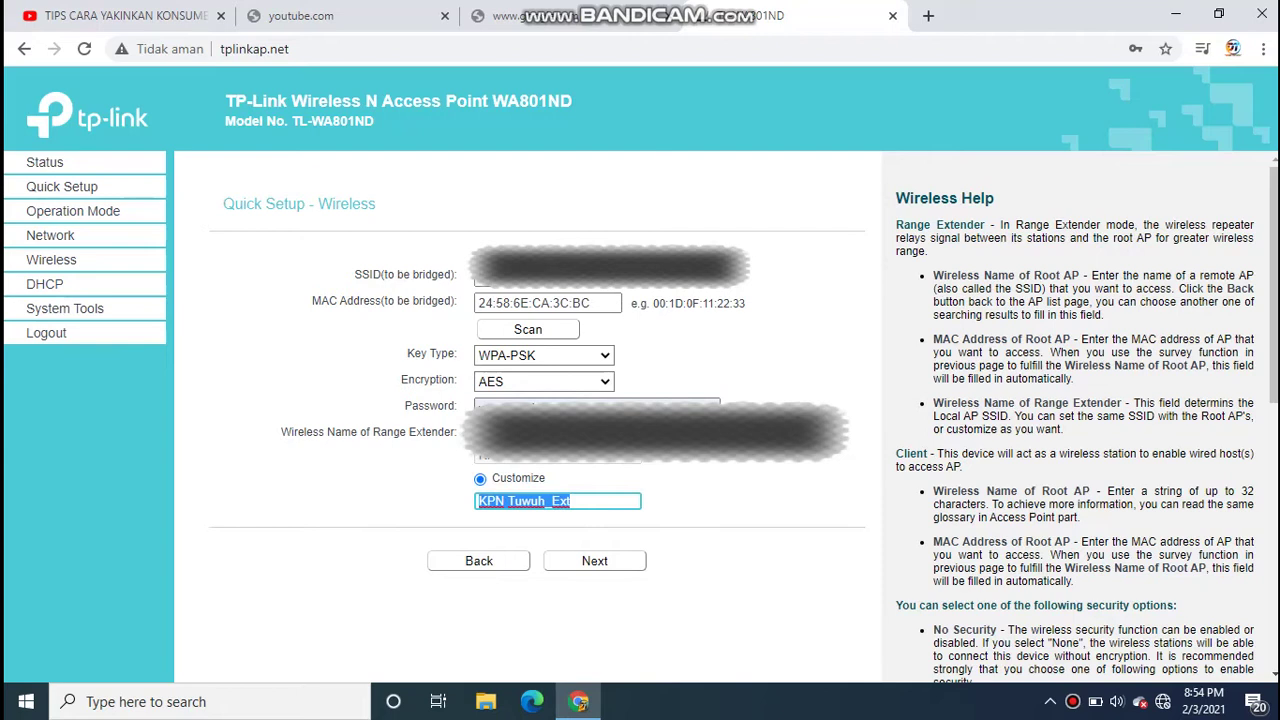
pyautogui.write('duco')
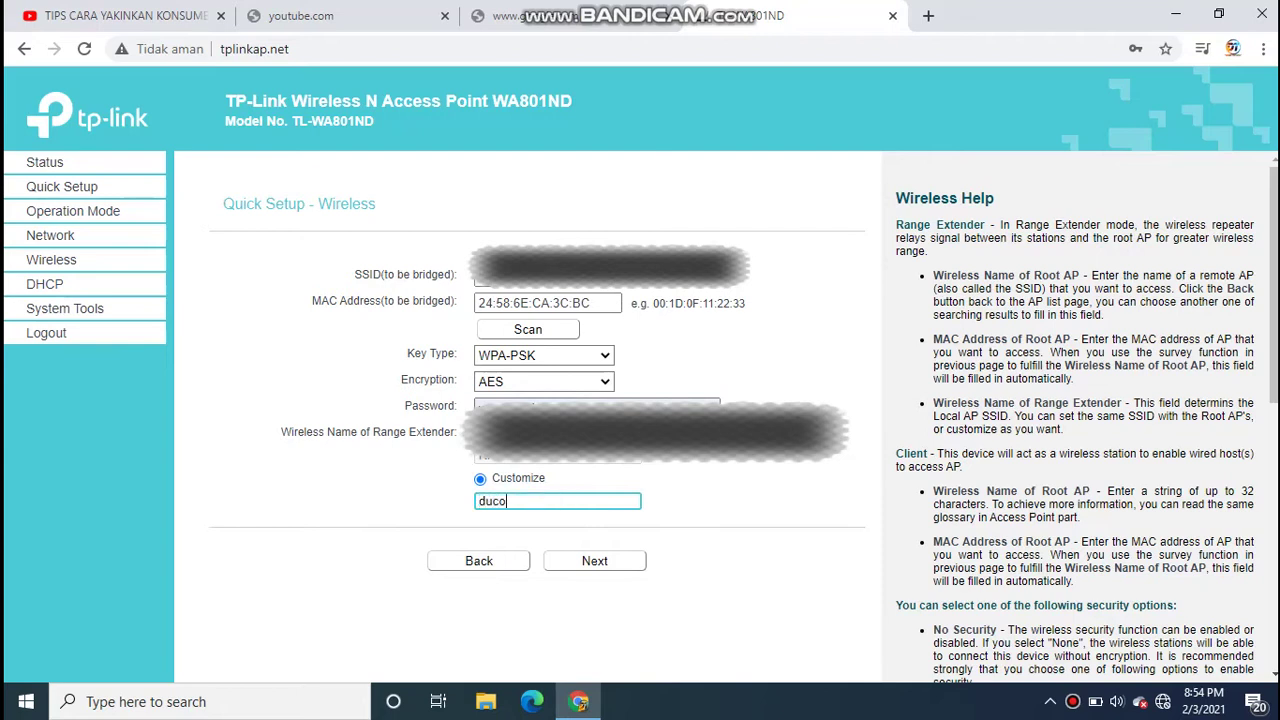
pyautogui.press('BackSpace')
pyautogui.press('BackSpace')
pyautogui.press('BackSpace')
pyautogui.press('BackSpace')
pyautogui.write('UCOM TUTORIAL')
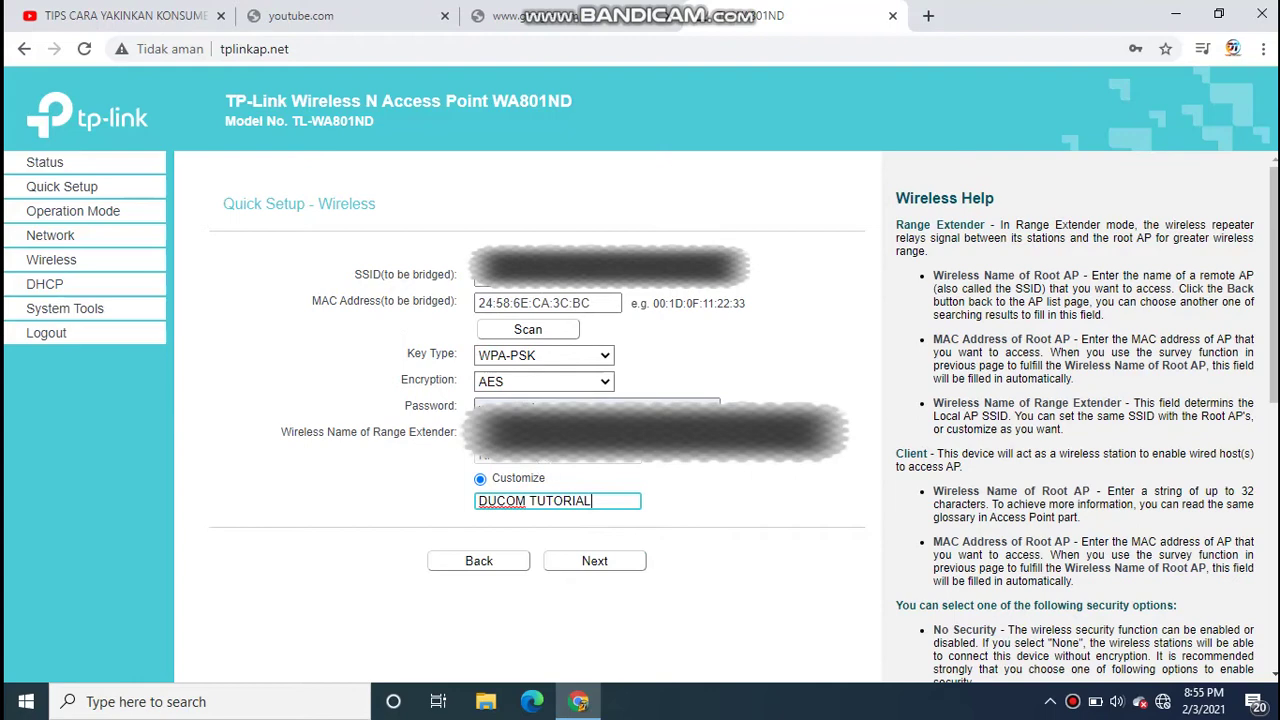
pyautogui.click(591, 560)
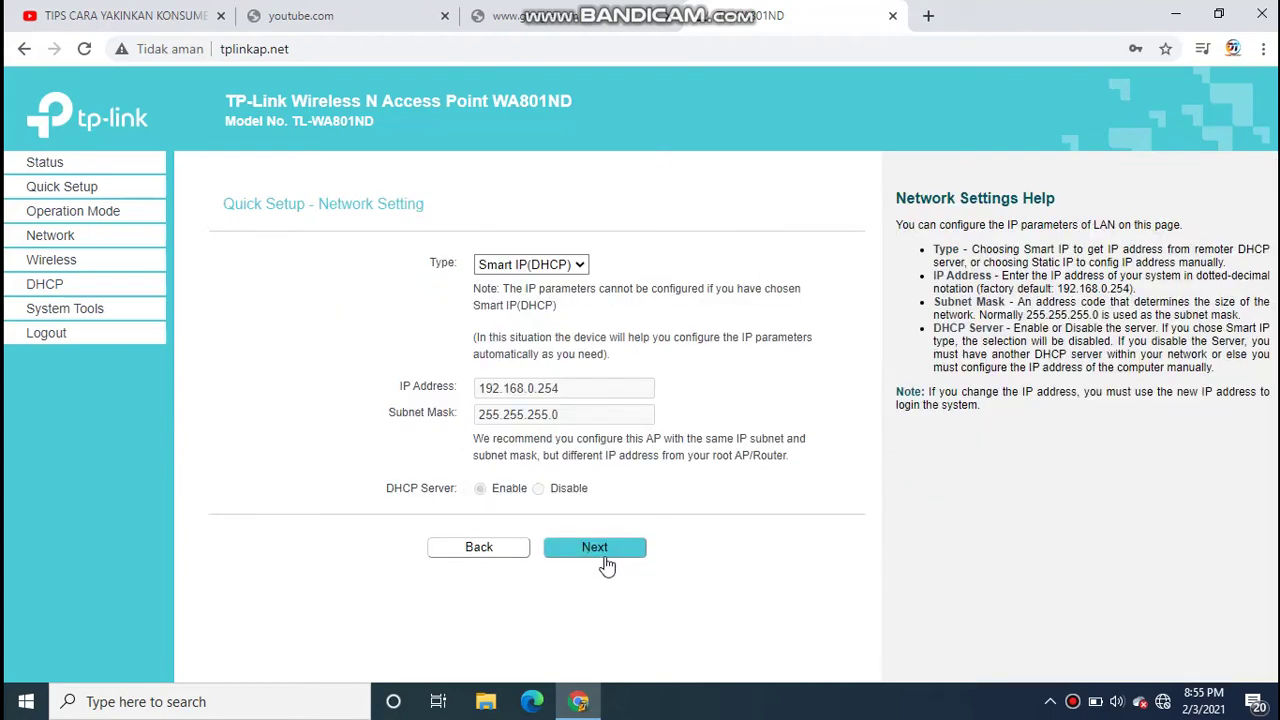
# - Switch to Static IP with address 192.168.1.25 and mask 255.255.255.0
pyautogui.click(530, 265)
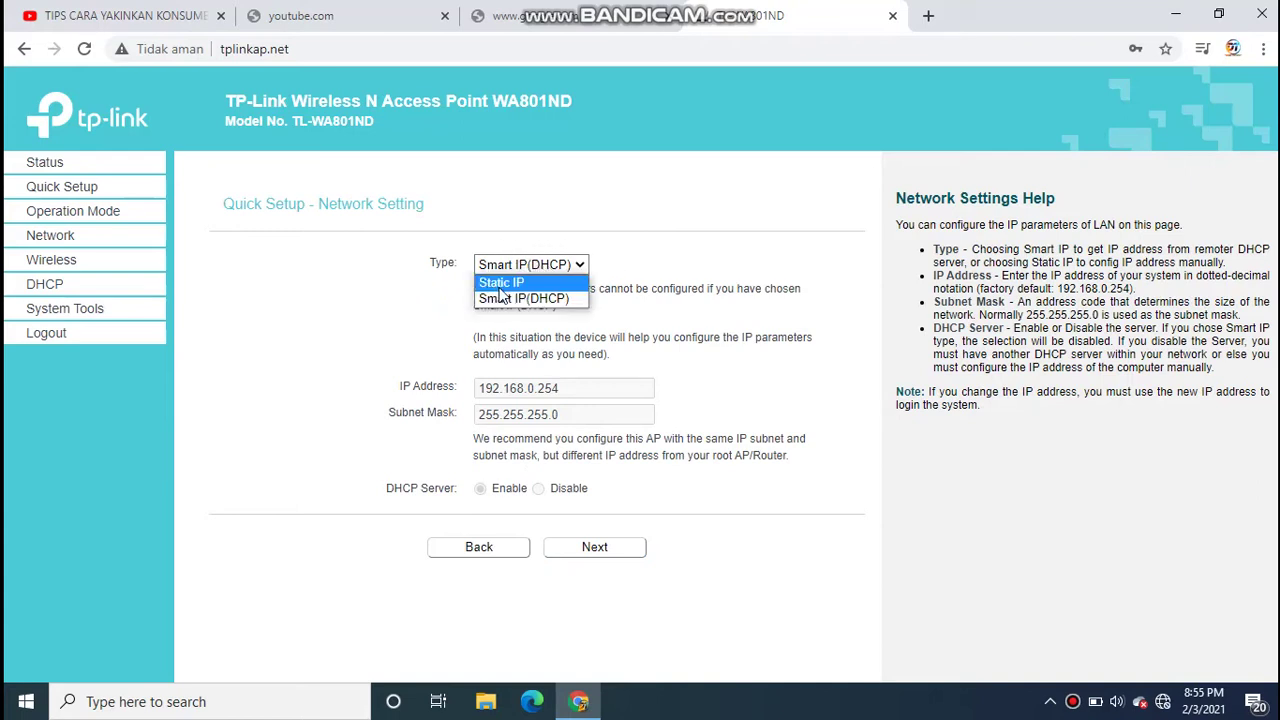
pyautogui.click(500, 284)
pyautogui.click(566, 388)
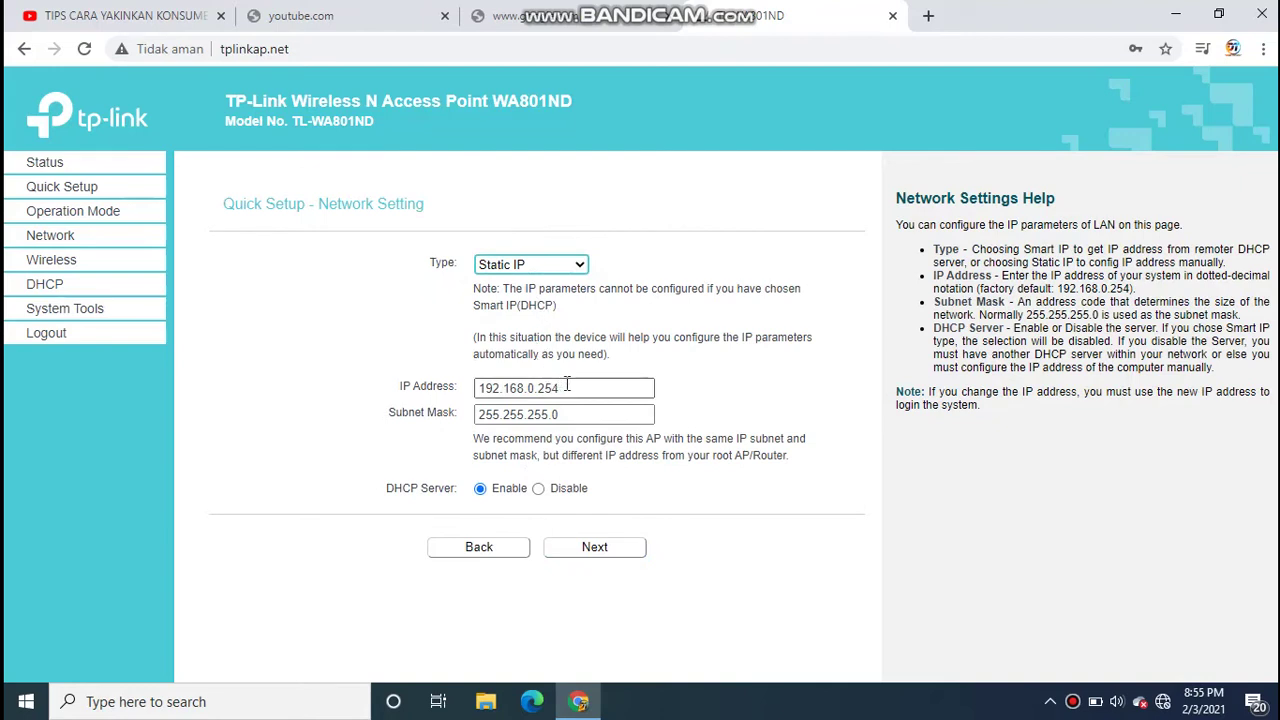
pyautogui.click(591, 388)
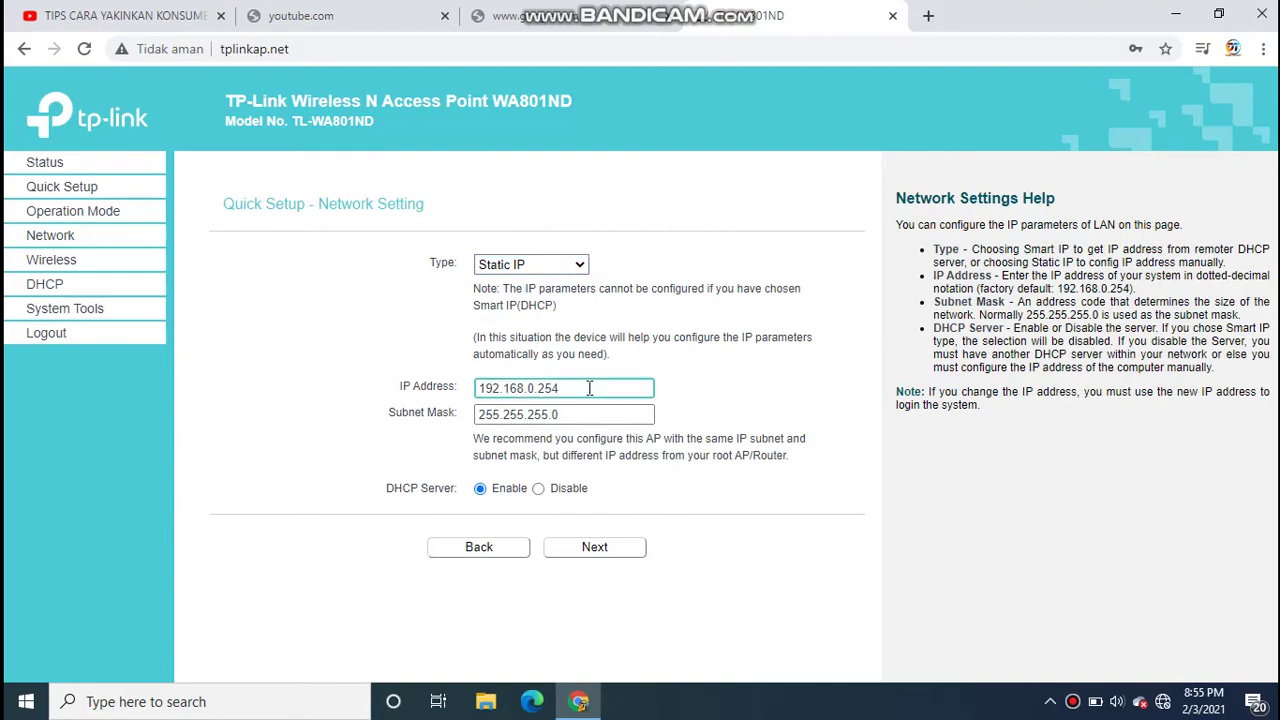
pyautogui.press('BackSpace')
pyautogui.press('BackSpace')
pyautogui.press('BackSpace')
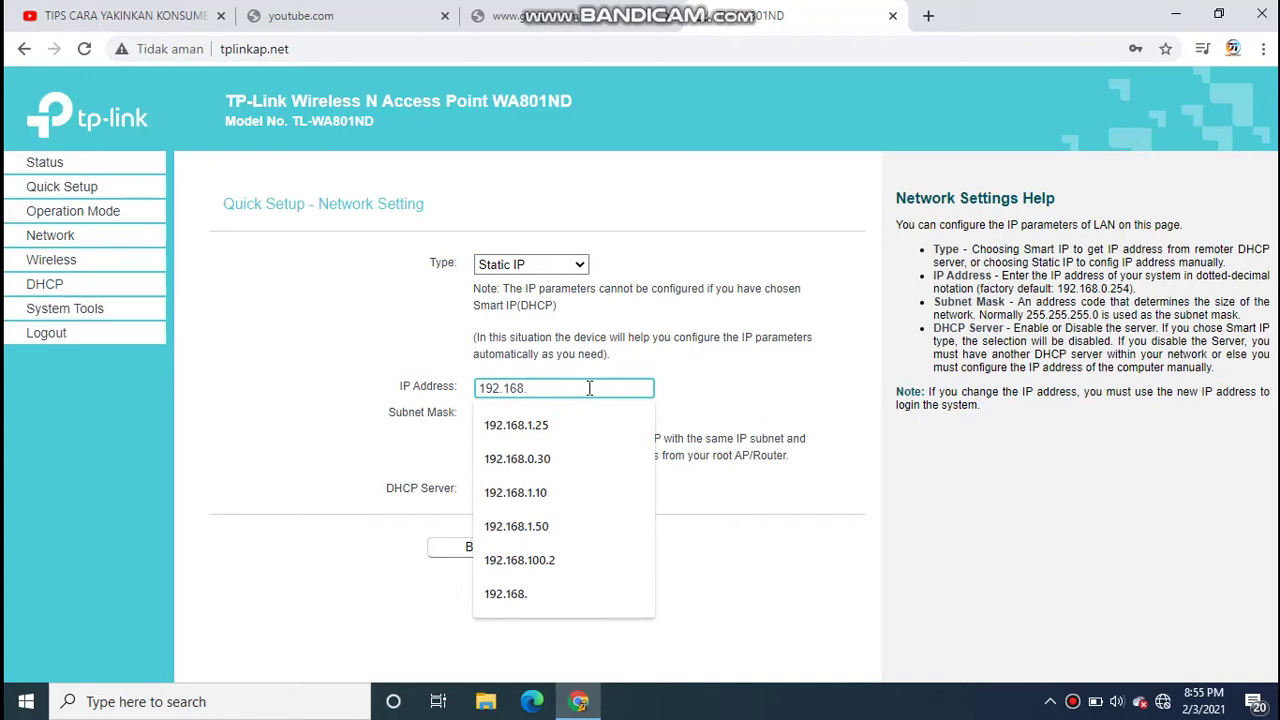
pyautogui.write('1.25')
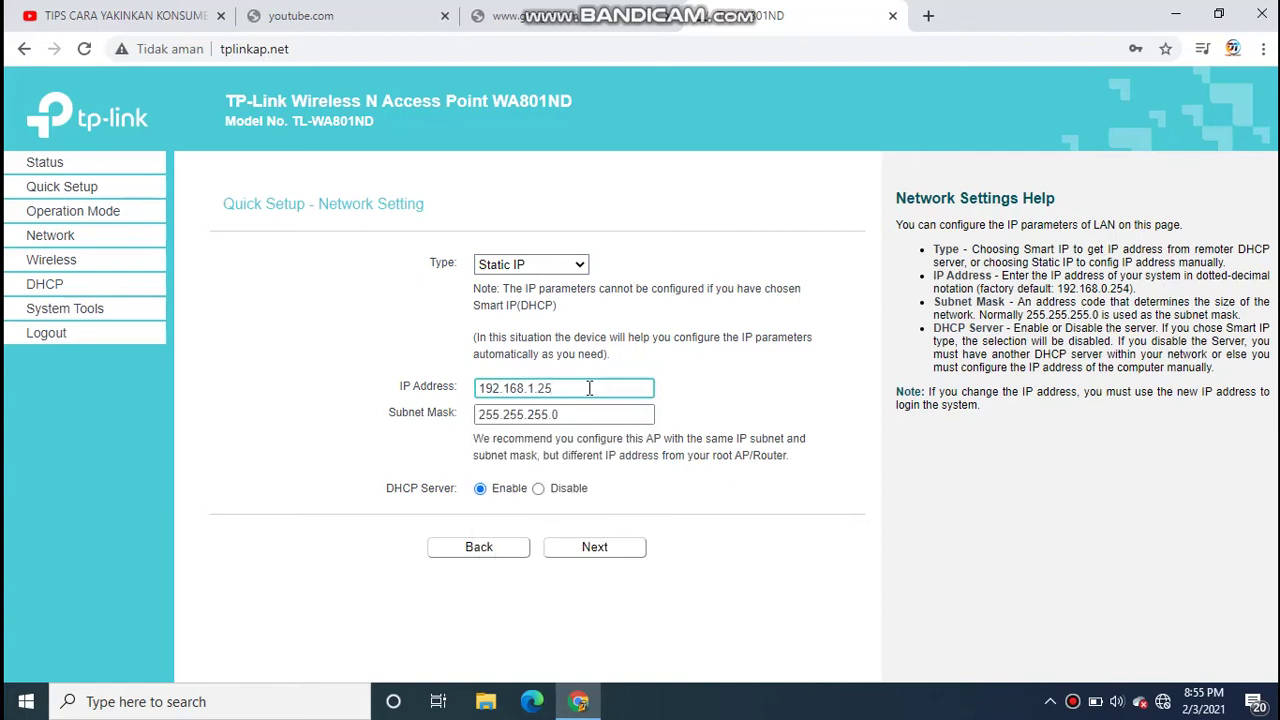
pyautogui.click(590, 555)
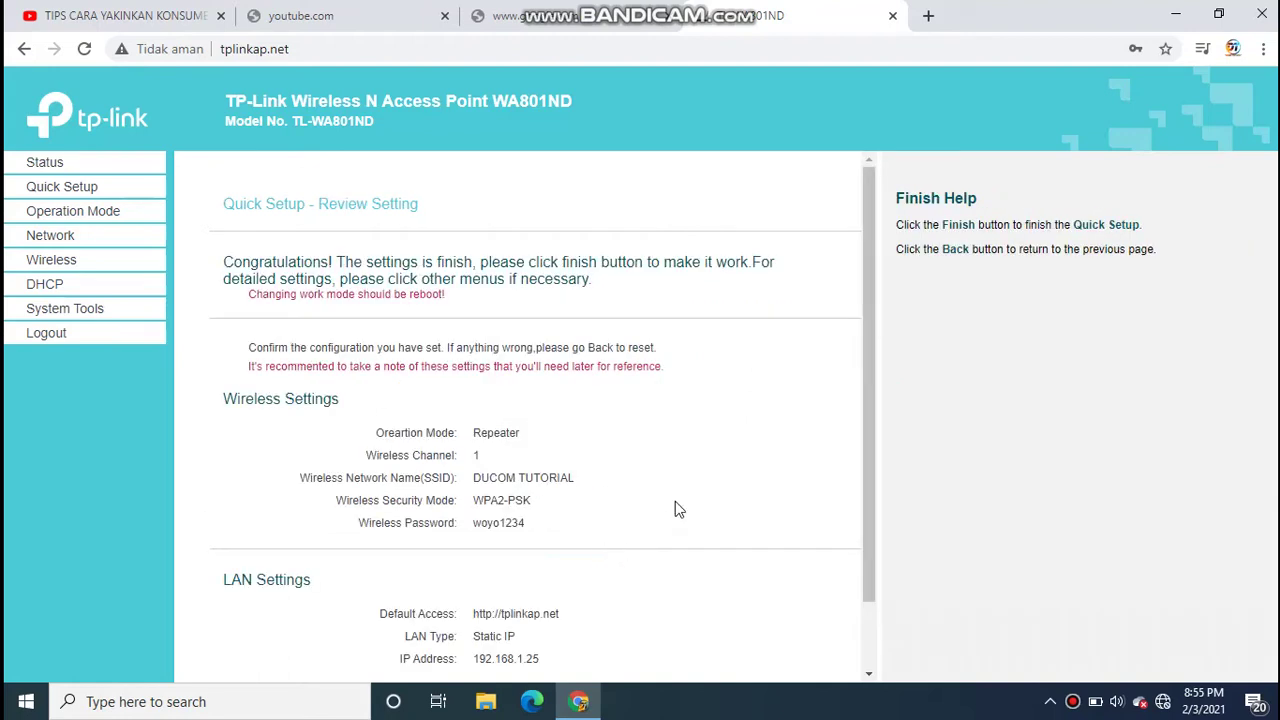
# - Finish Quick Setup from the Review Setting page and let the access point reboot
pyautogui.scroll(-1, 640, 400)
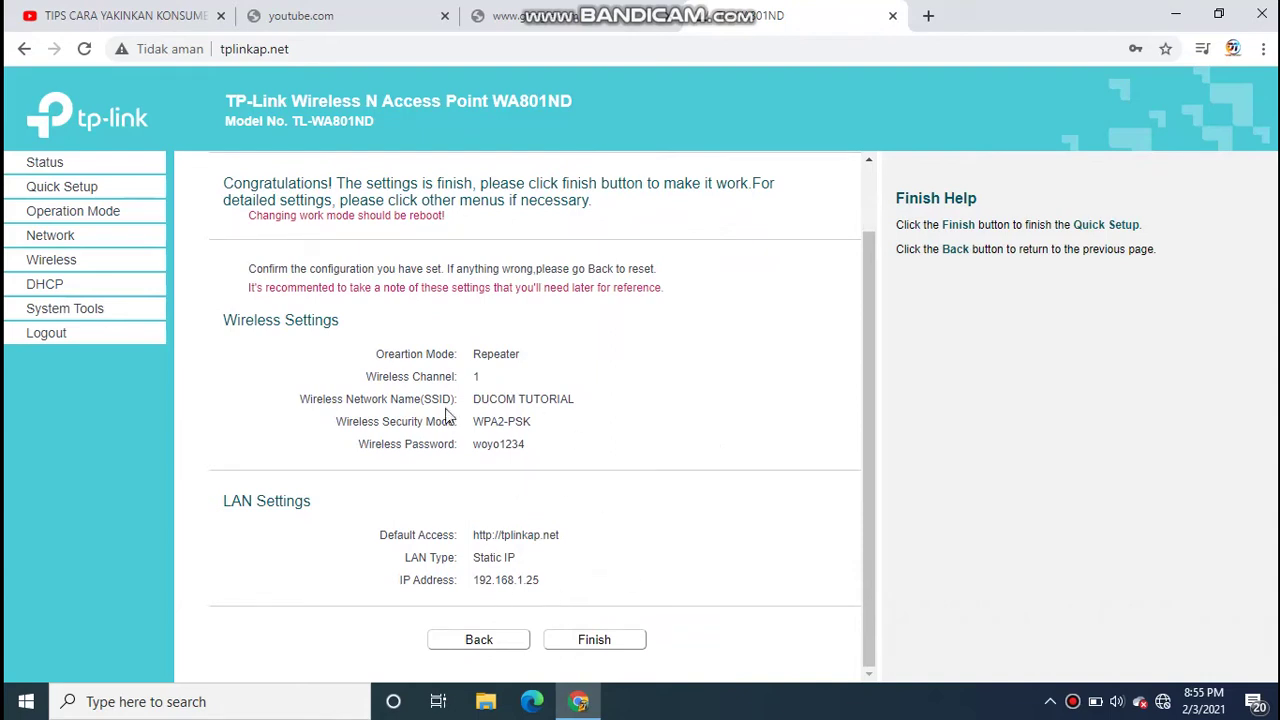
pyautogui.click(591, 643)
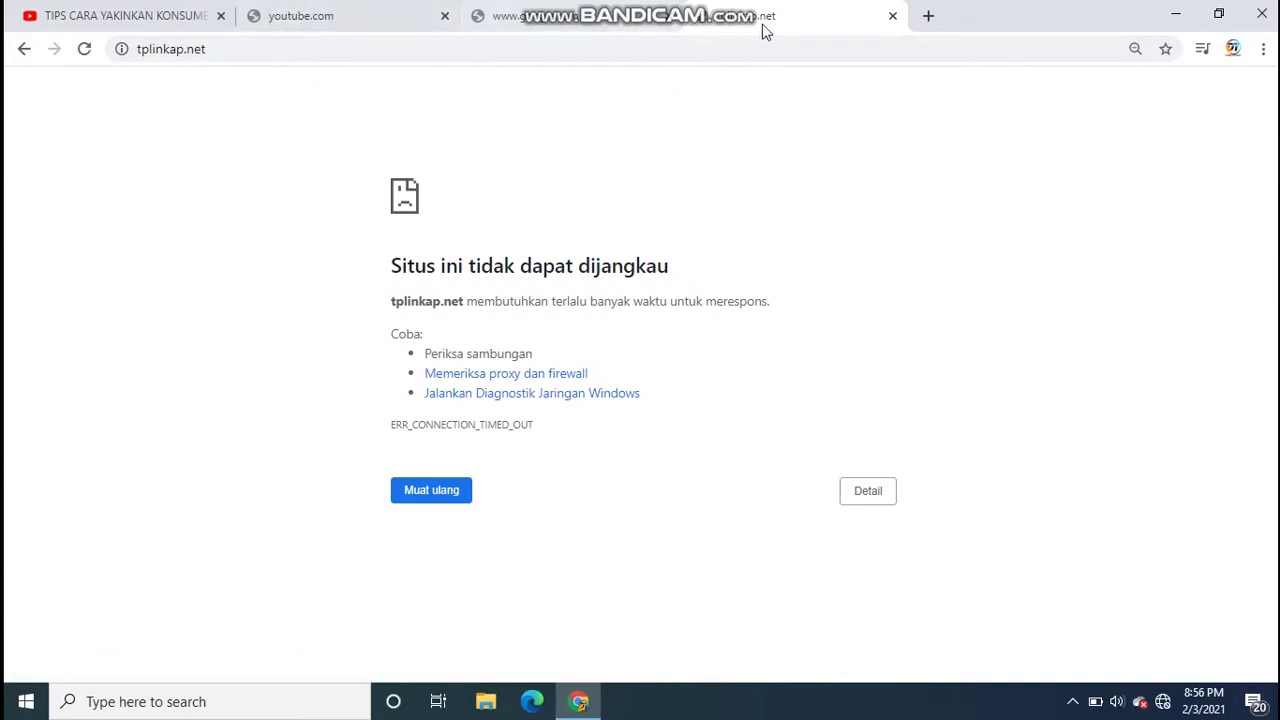
pyautogui.click(929, 17)
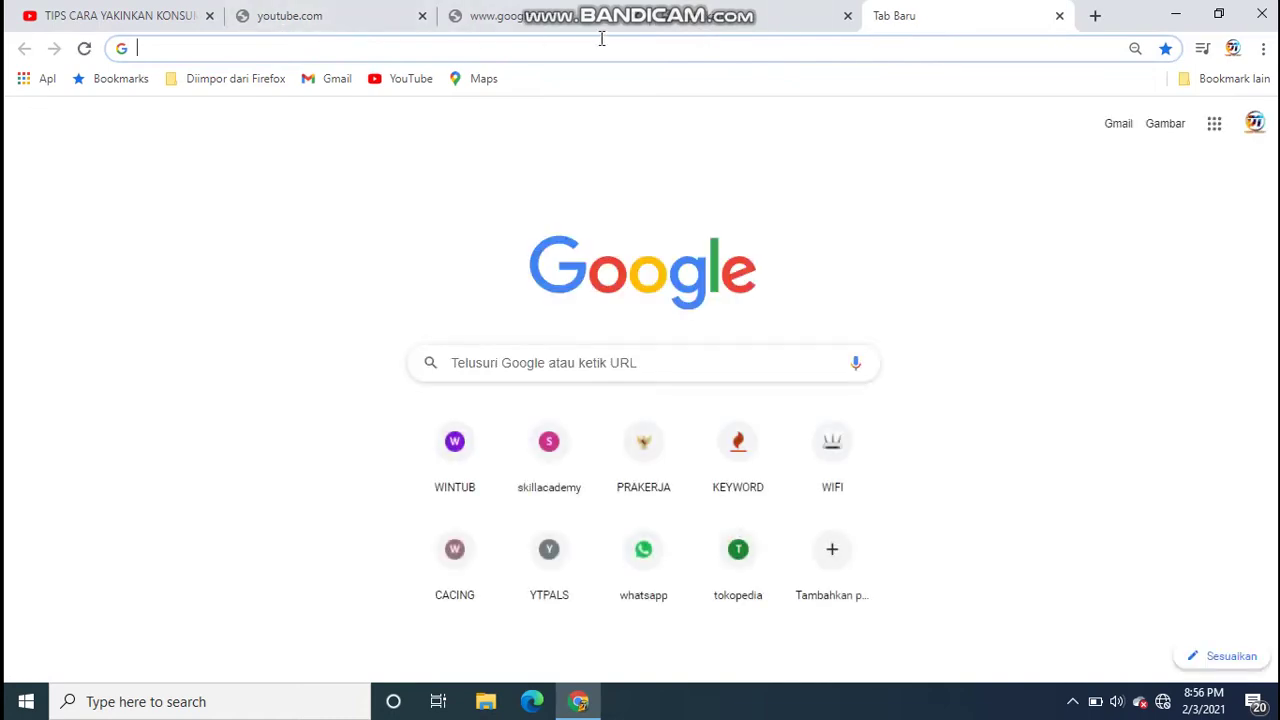
# - Log in at 192.168.1.25 with the admin credentials to view the Repeater-mode Status page
pyautogui.write('1')
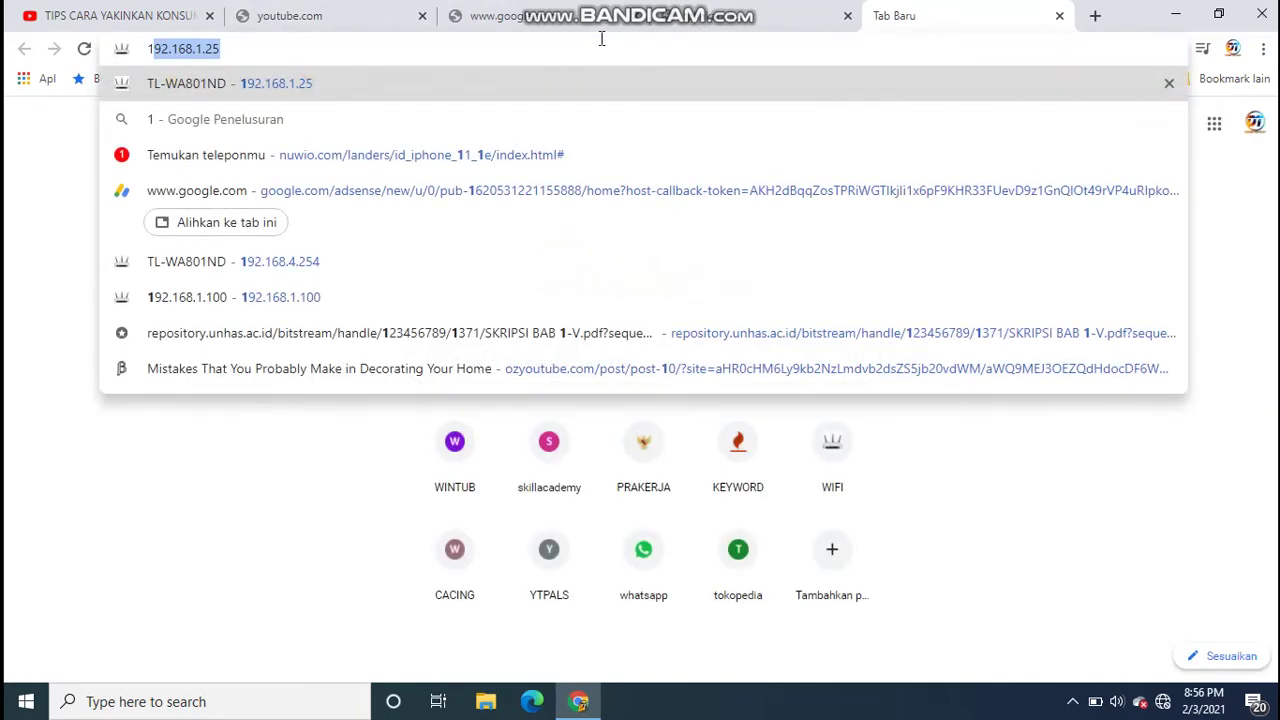
pyautogui.write('92.16')
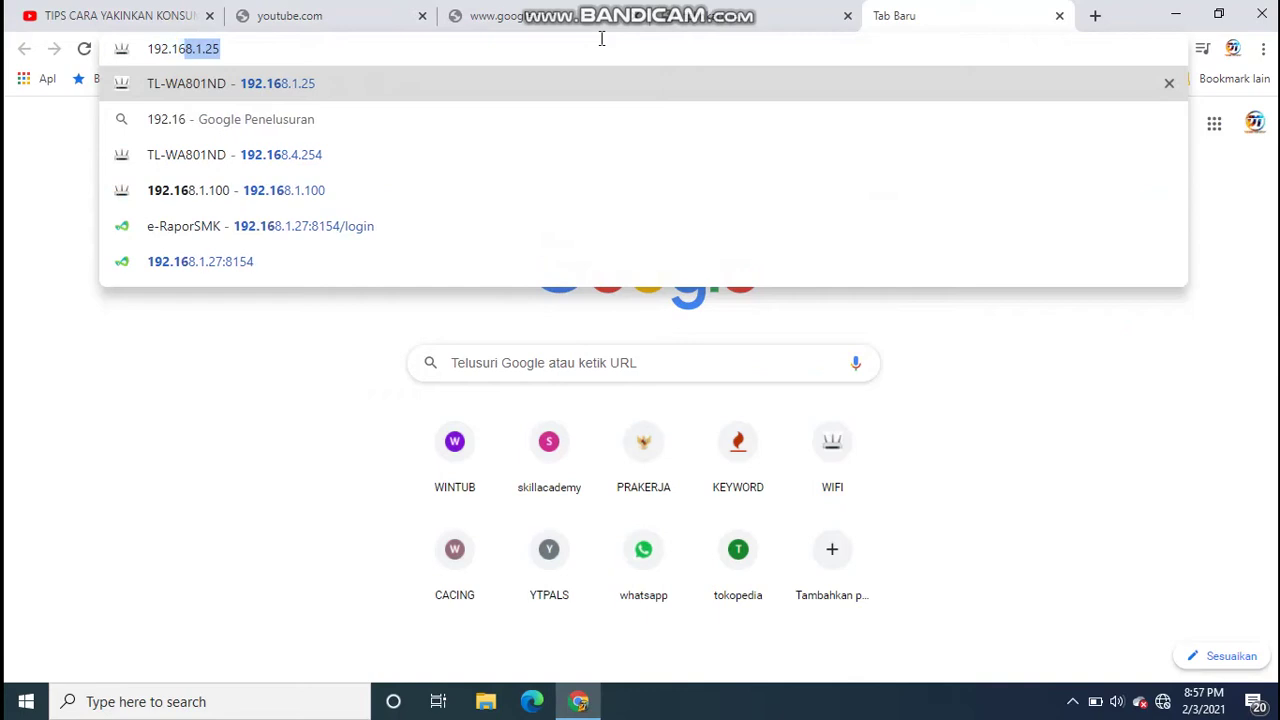
pyautogui.write('8.1.')
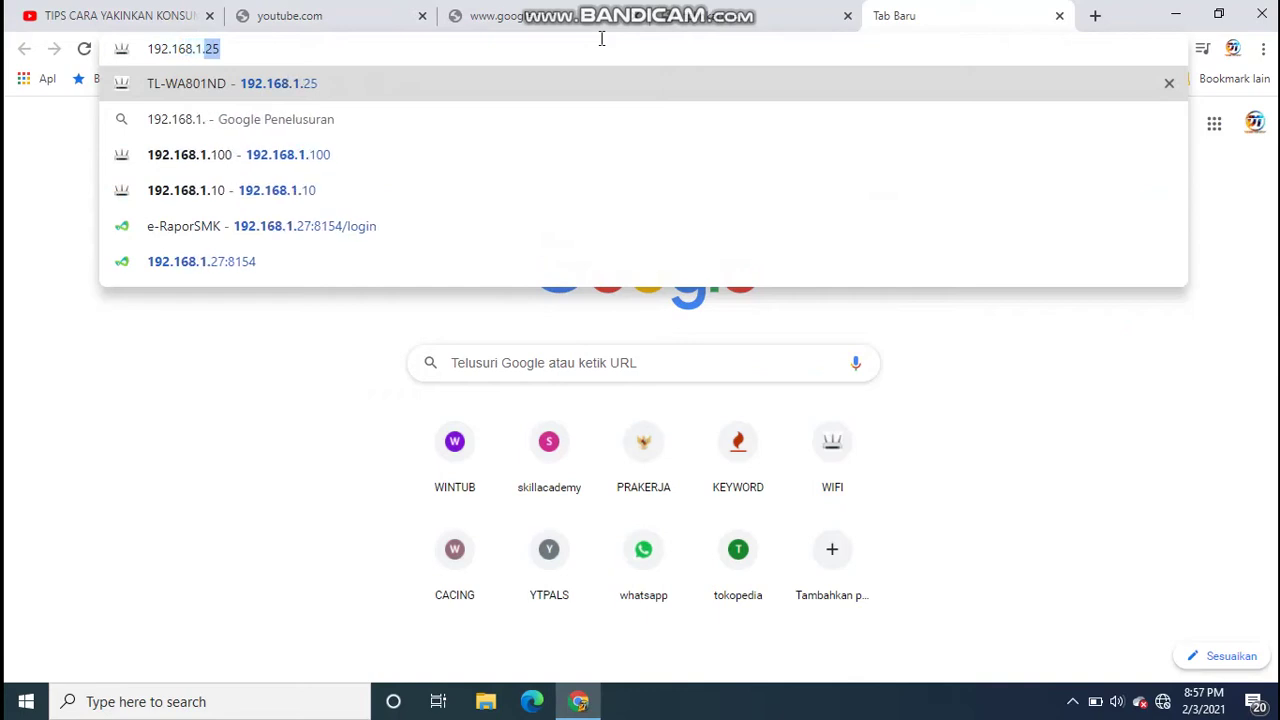
pyautogui.write('25')
pyautogui.press('Return')
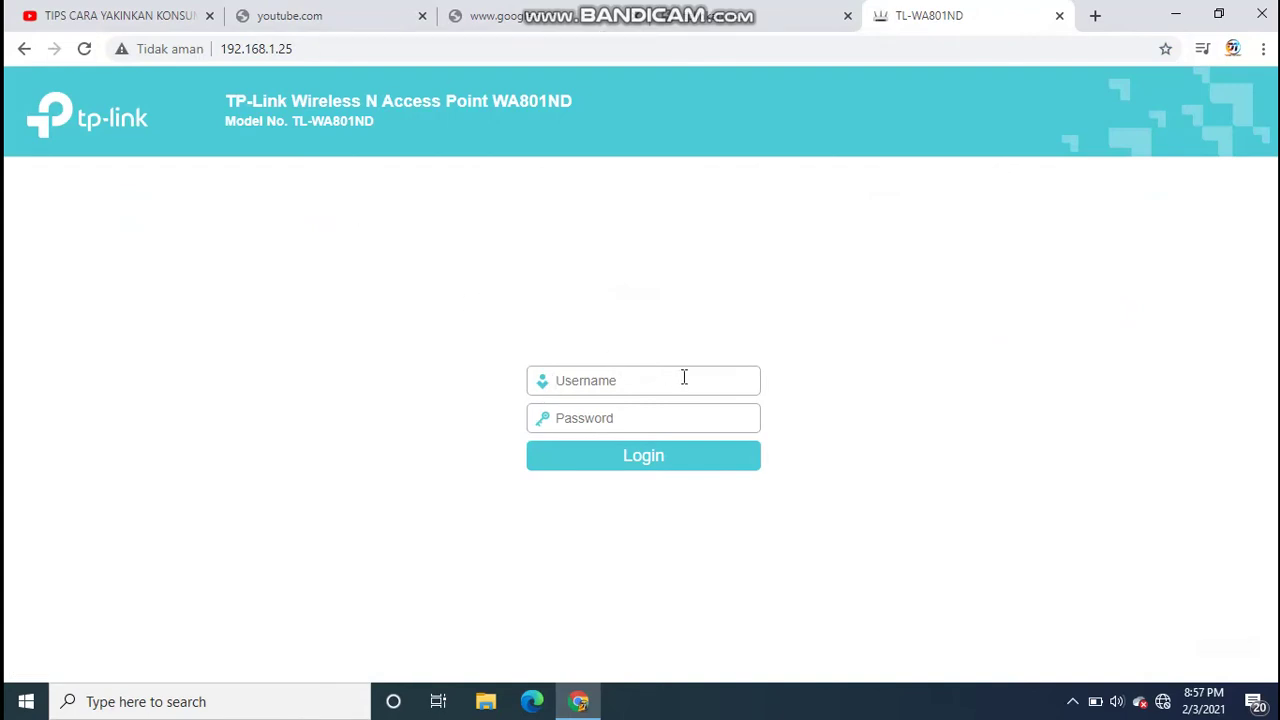
pyautogui.click(684, 377)
pyautogui.write('AD')
pyautogui.press('BackSpace')
pyautogui.press('BackSpace')
pyautogui.press('BackSpace')
pyautogui.press('BackSpace')
pyautogui.write('ad')
pyautogui.click(664, 410)
pyautogui.write('a')
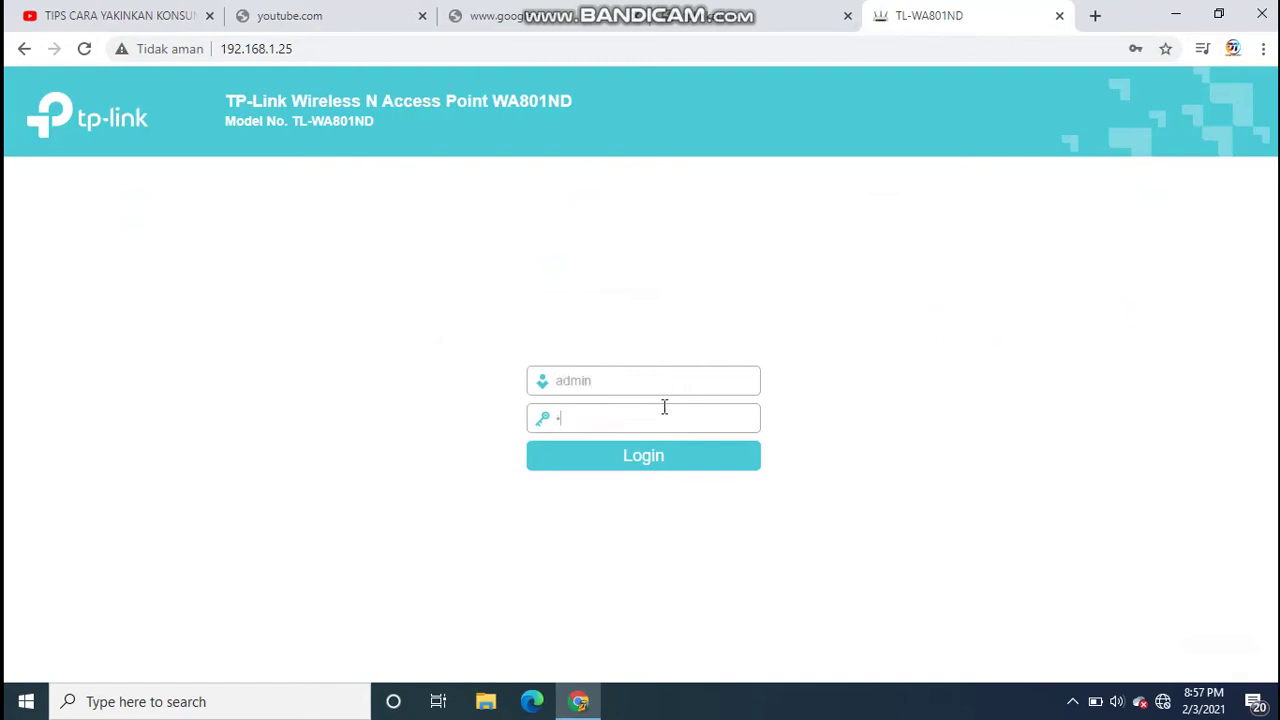
pyautogui.click(640, 455)
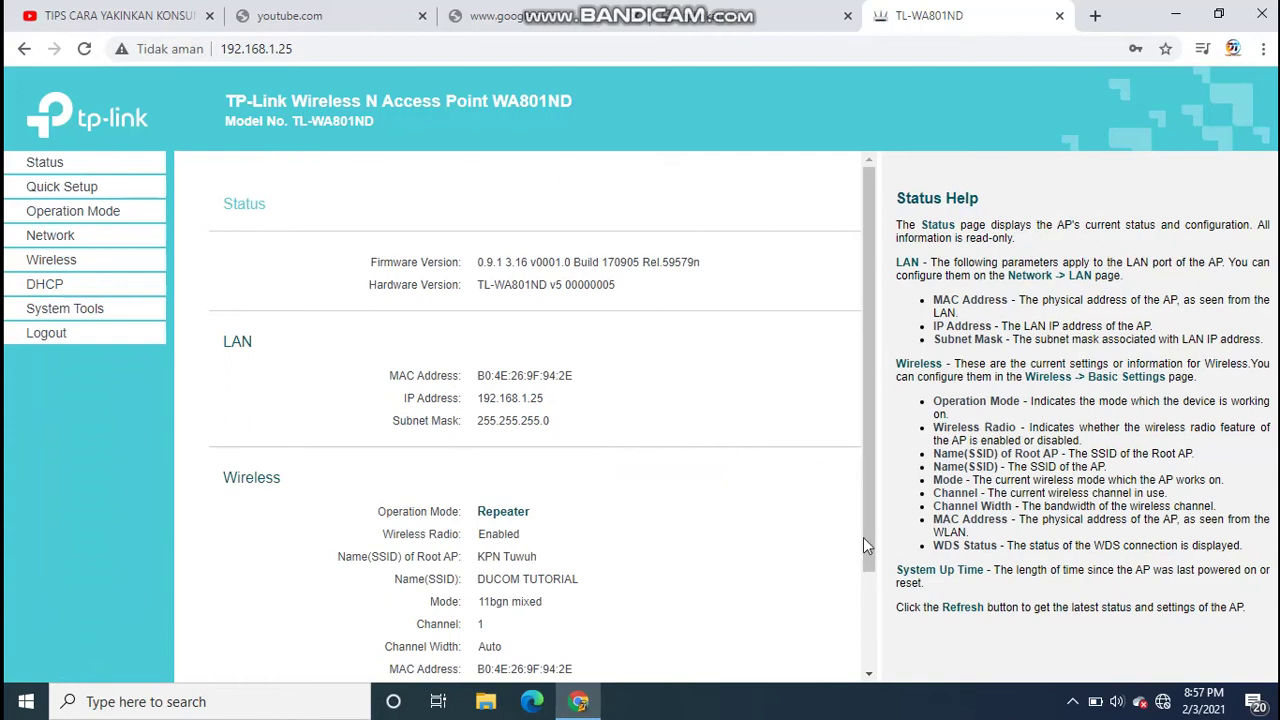
pyautogui.click(1163, 702)
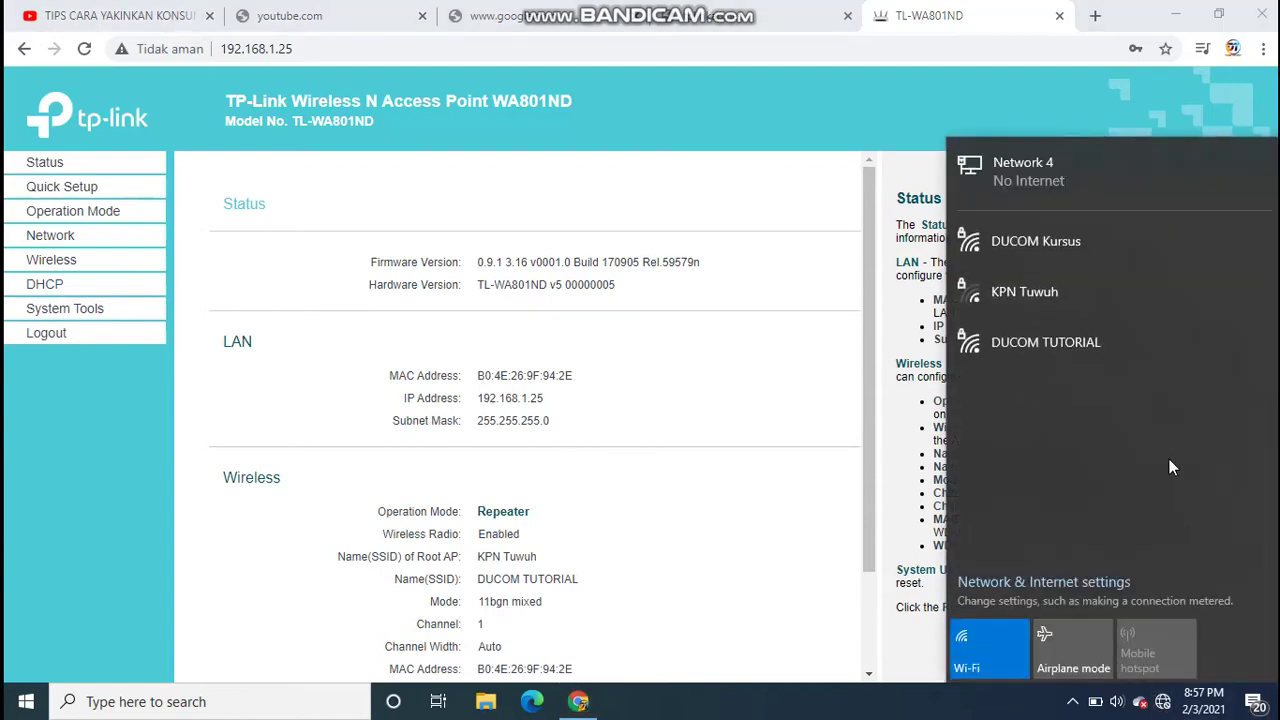
# - Check the Wi-Fi list, then view the LAN page and the KPN Tuwuh host network settings
pyautogui.click(1019, 196)
pyautogui.click(700, 176)
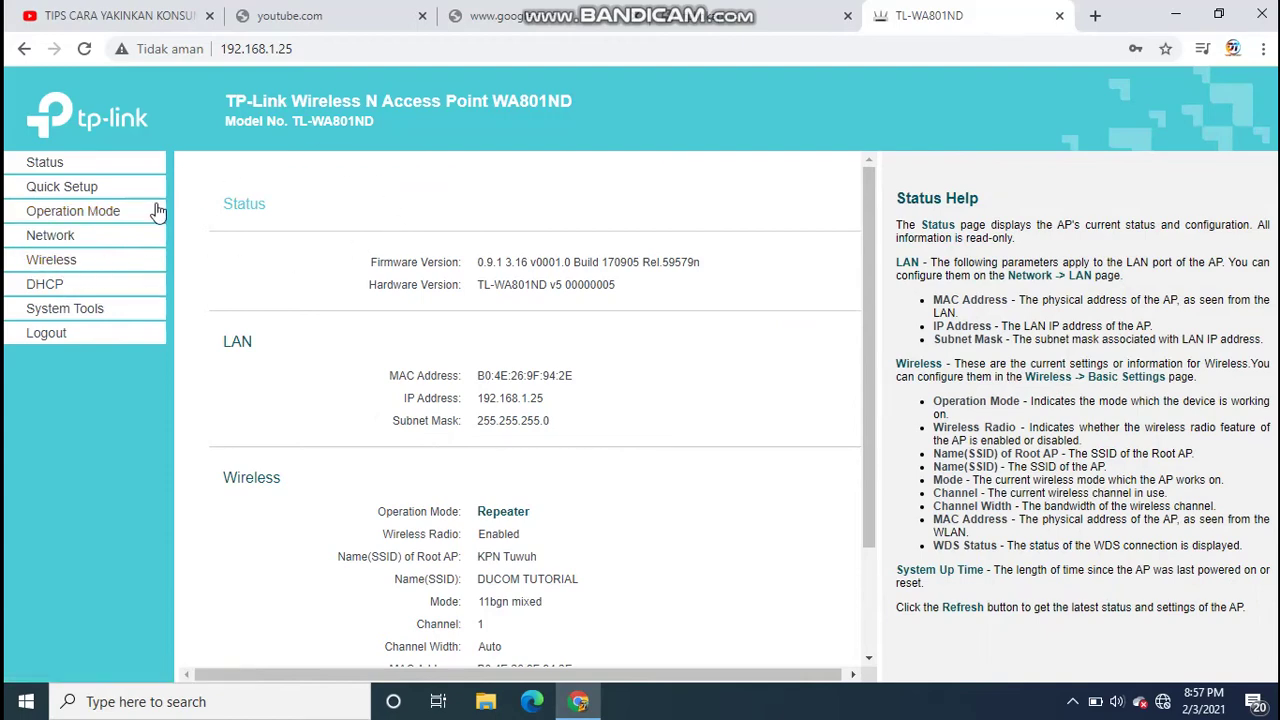
pyautogui.click(1163, 701)
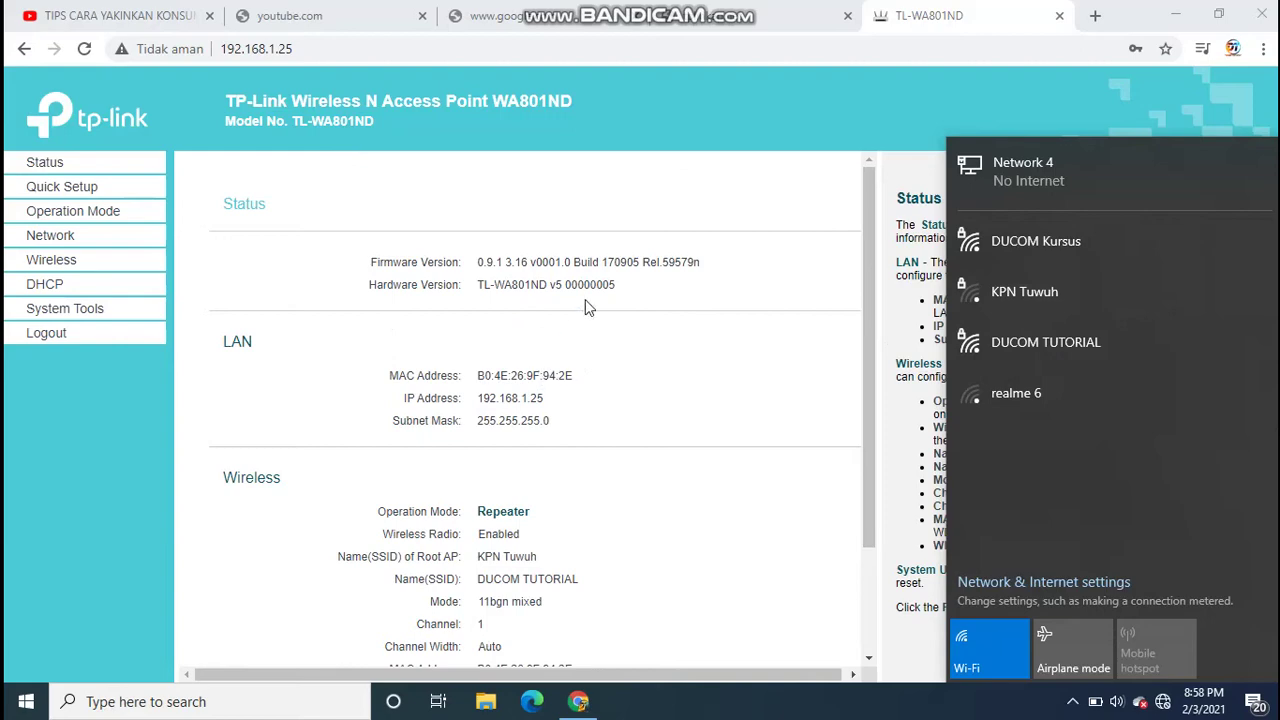
pyautogui.click(72, 240)
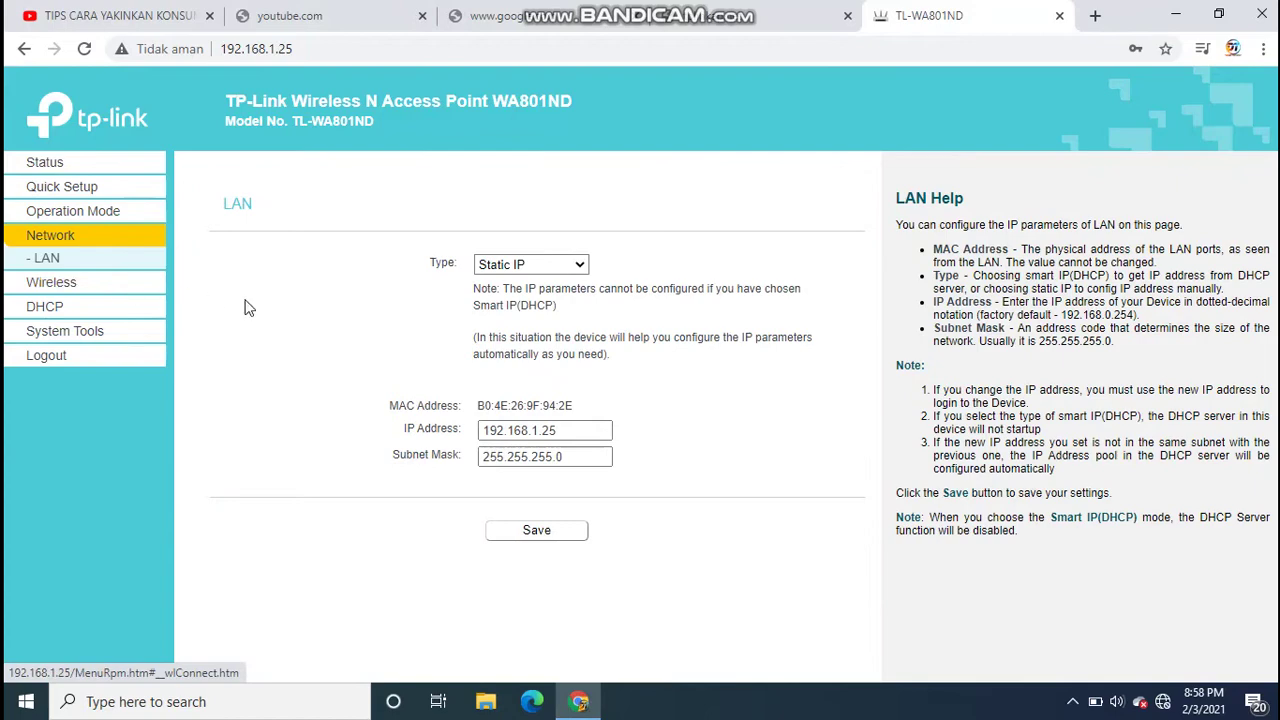
pyautogui.click(52, 285)
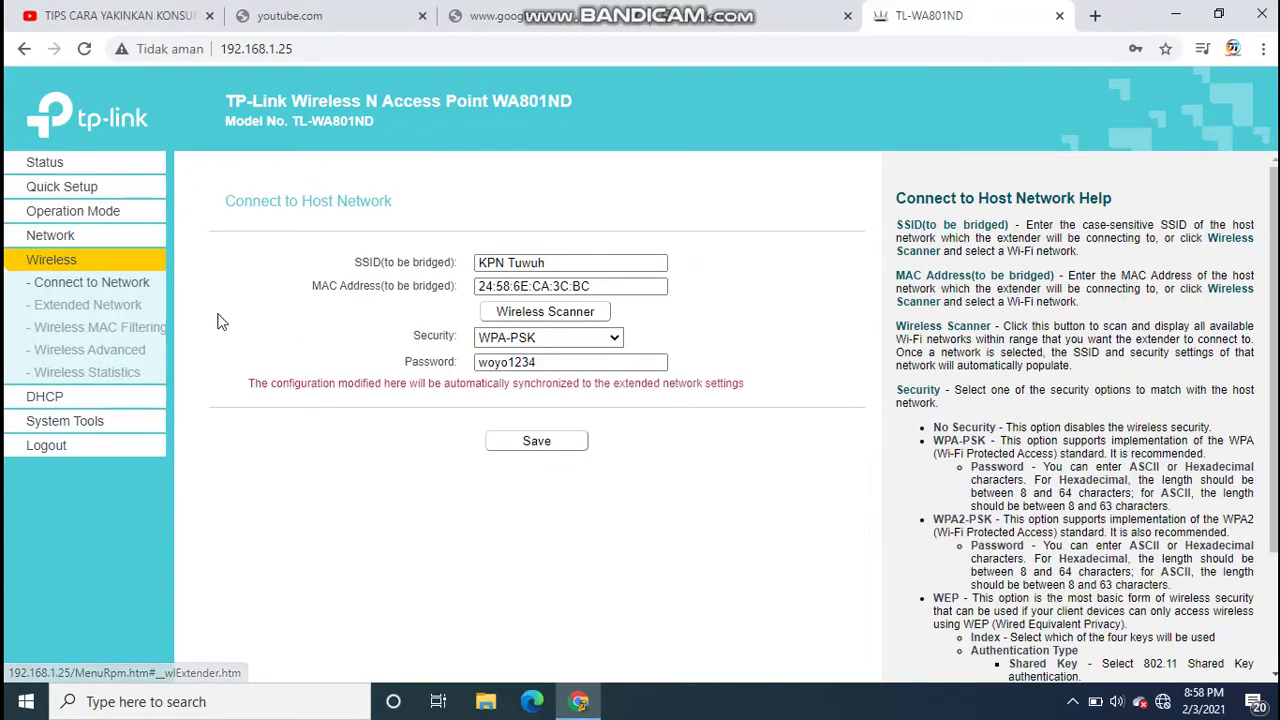